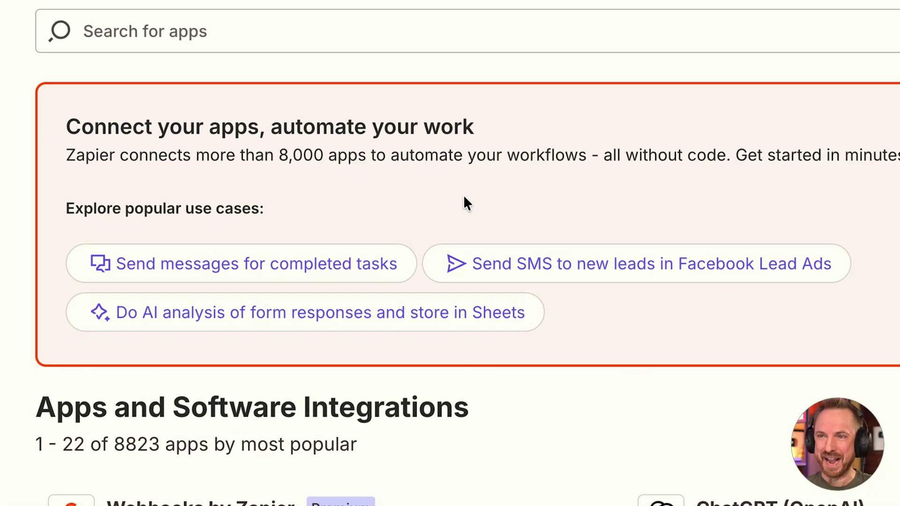
# - Highlight the 8,000 figure in the Zapier app directory banner
pyautogui.moveTo(278, 158); pyautogui.dragTo(319, 155)
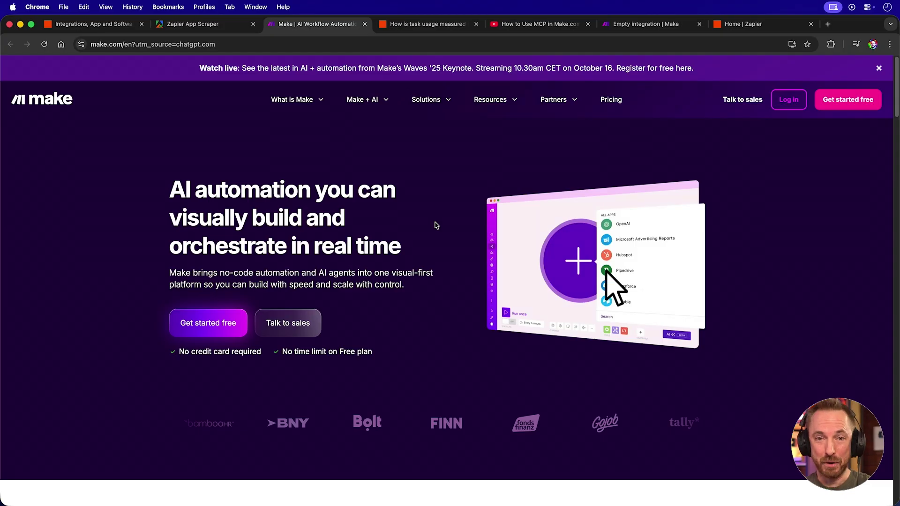
# - Scroll to the Applications section of Make's homepage and highlight the 3,000+ figure
pyautogui.scroll(-10, 435, 225)
pyautogui.scroll(-10, 435, 225)
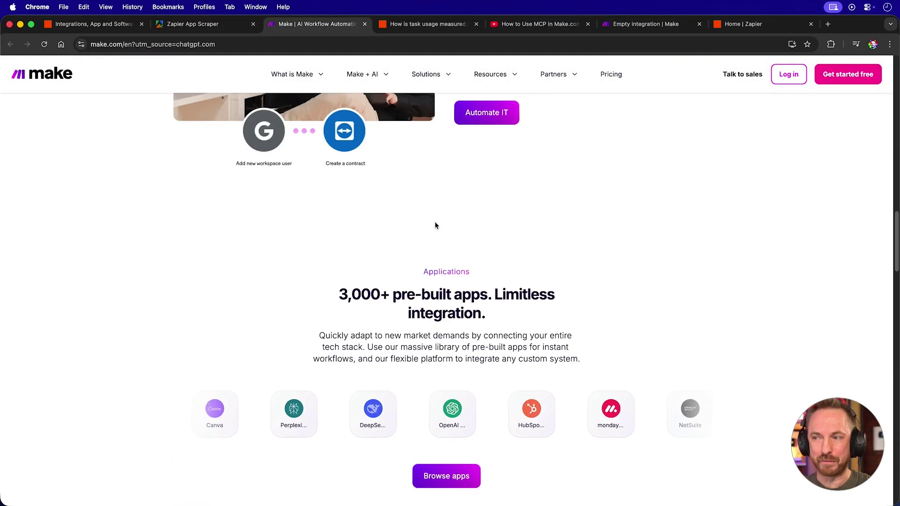
pyautogui.moveTo(334, 227); pyautogui.dragTo(389, 226)
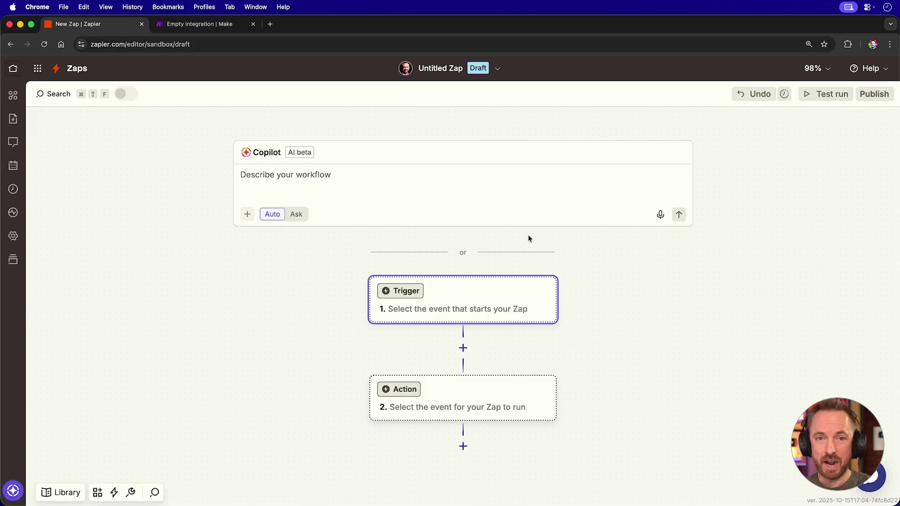
# - Set the Zap trigger to YouTube New Video in Channel with the pasted channel ID
pyautogui.click(485, 292)
pyautogui.write('youtube')
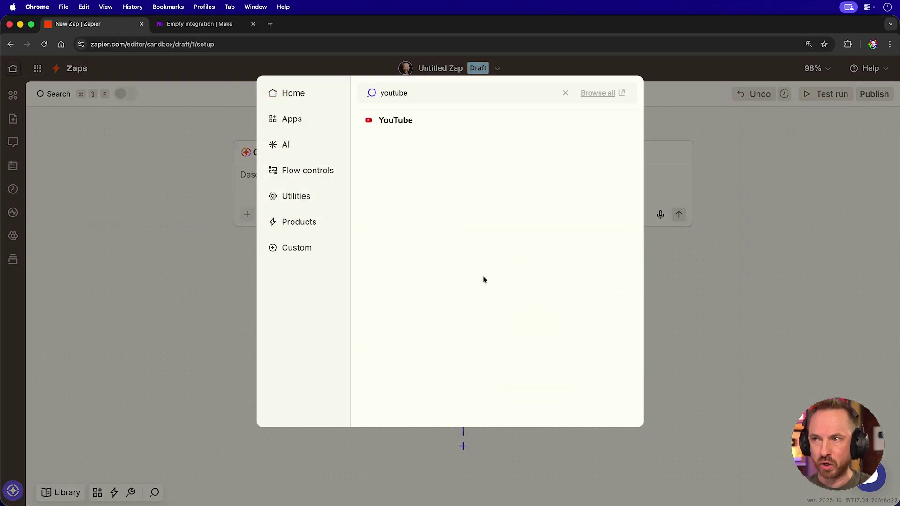
pyautogui.press('Return')
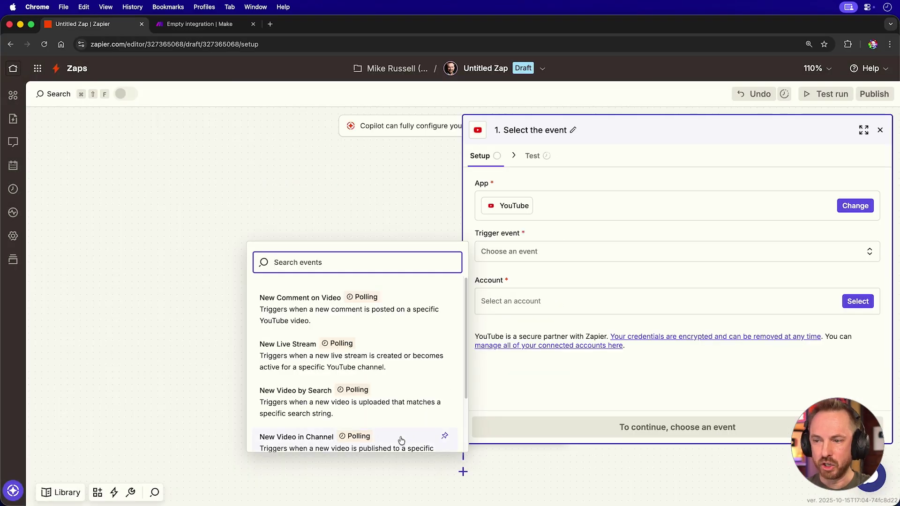
pyautogui.click(401, 441)
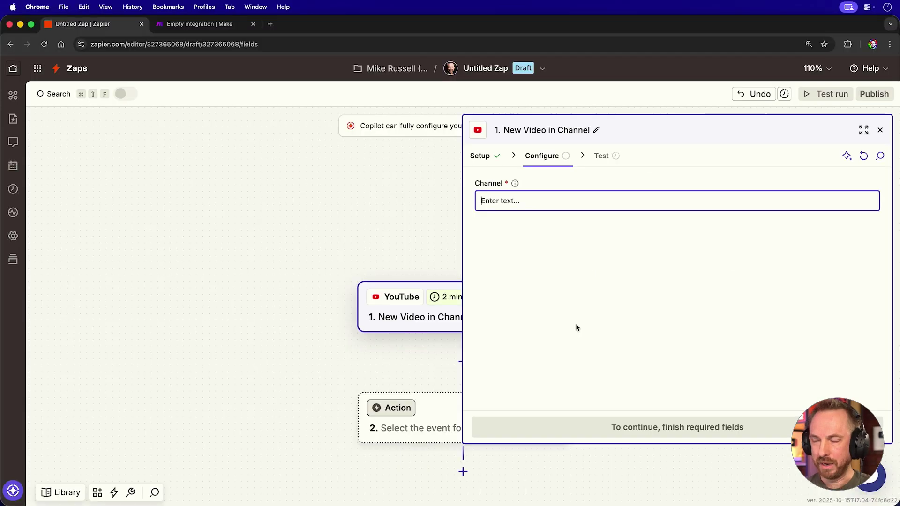
pyautogui.write('UC08Fah8ElryeOZRkjBRohcQ')
pyautogui.press('Escape')
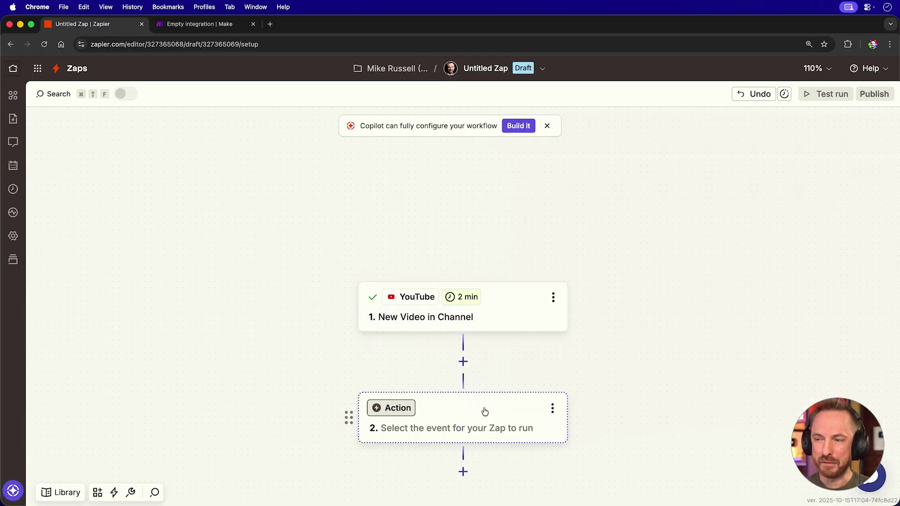
# - Add a Slack action step and begin configuring its channel message
pyautogui.click(482, 411)
pyautogui.write('slack')
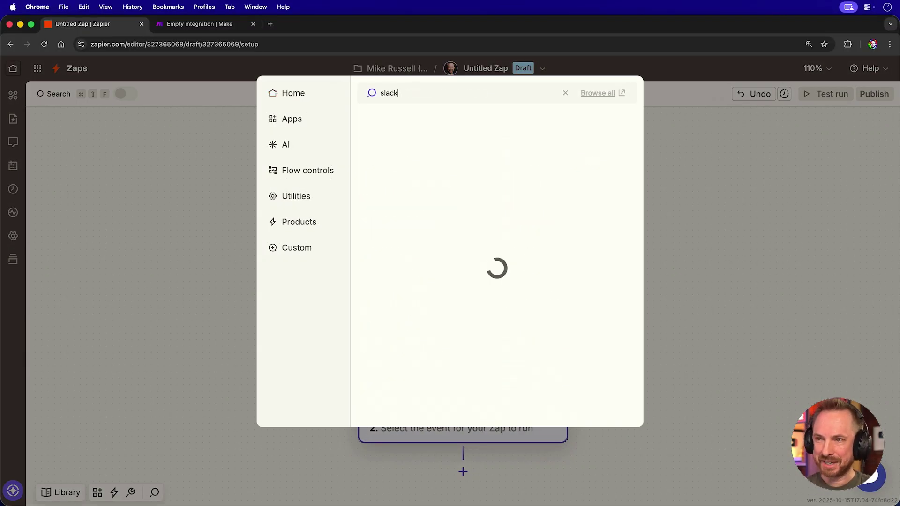
pyautogui.press('Return')
pyautogui.click(579, 435)
pyautogui.write('Ne')
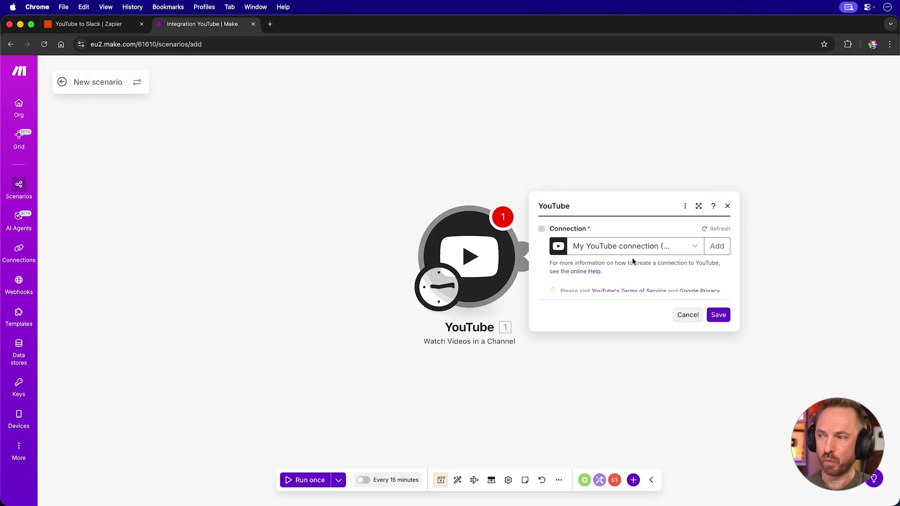
# - Configure the YouTube Watch Videos in a Channel module with the pasted channel ID, starting from now on
pyautogui.click(600, 208)
pyautogui.write('UC08Fah8EIryeOZRkjBRohcQ')
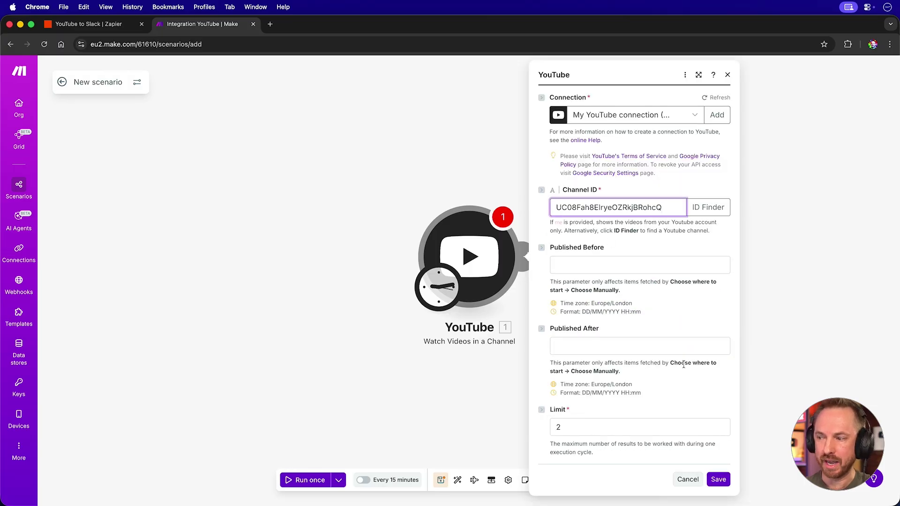
pyautogui.click(720, 479)
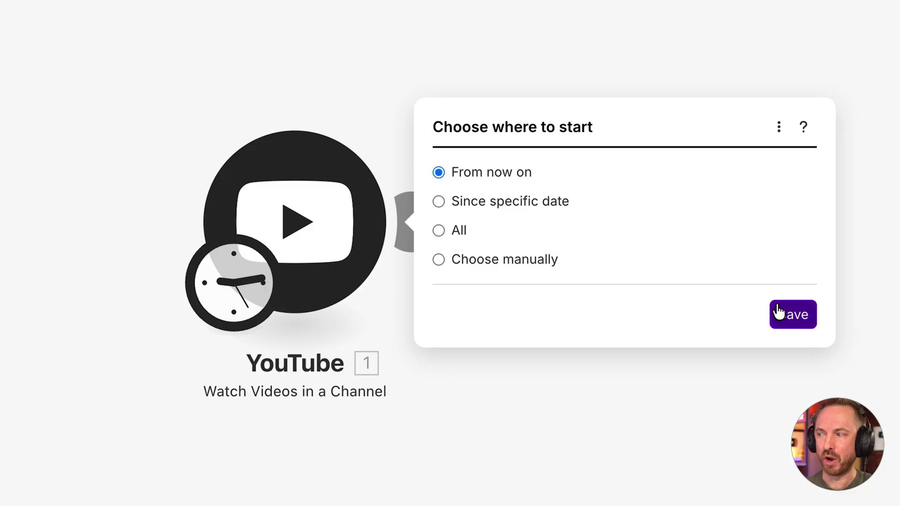
pyautogui.click(778, 311)
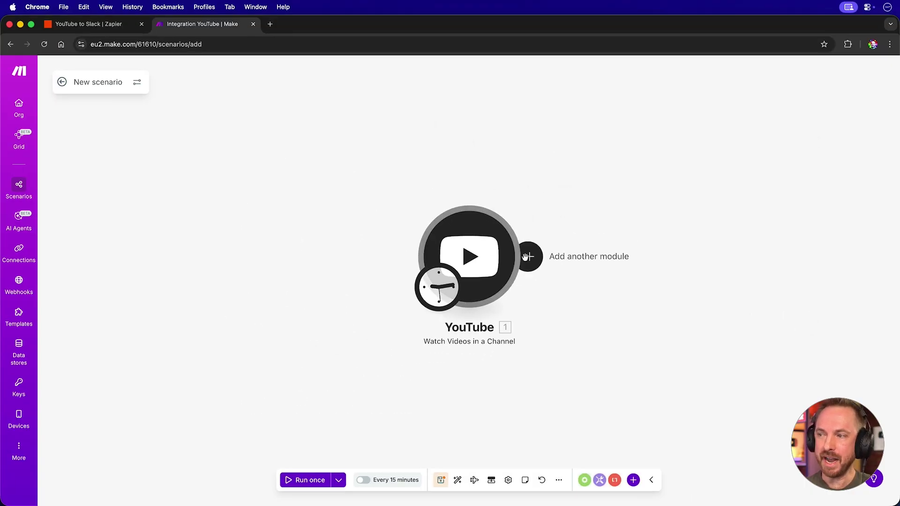
# - Add a Slack Create a Message module after YouTube and start entering its message text
pyautogui.click(528, 256)
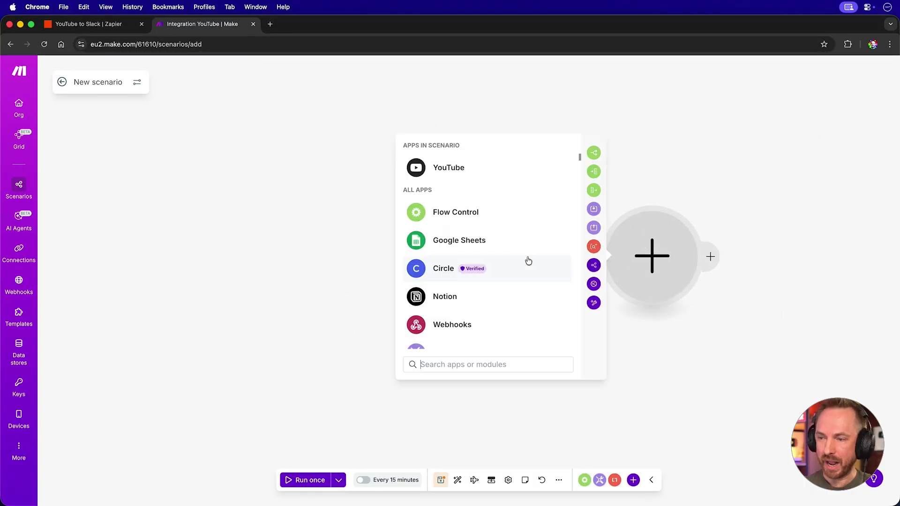
pyautogui.write('slack')
pyautogui.press('Return')
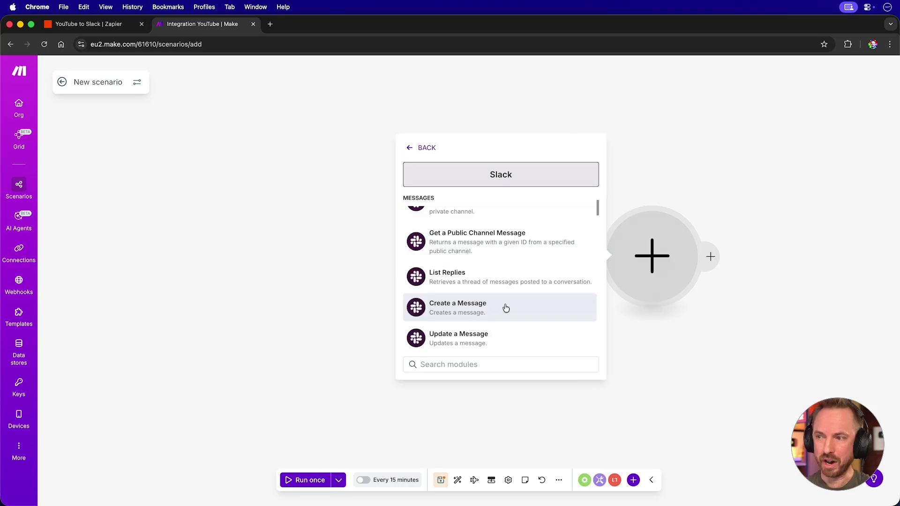
pyautogui.click(505, 307)
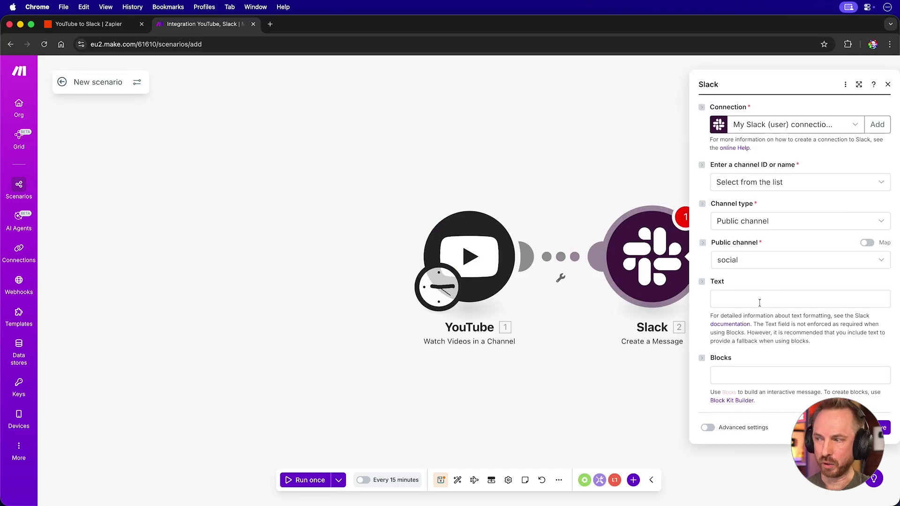
pyautogui.click(759, 303)
pyautogui.write('Ne')
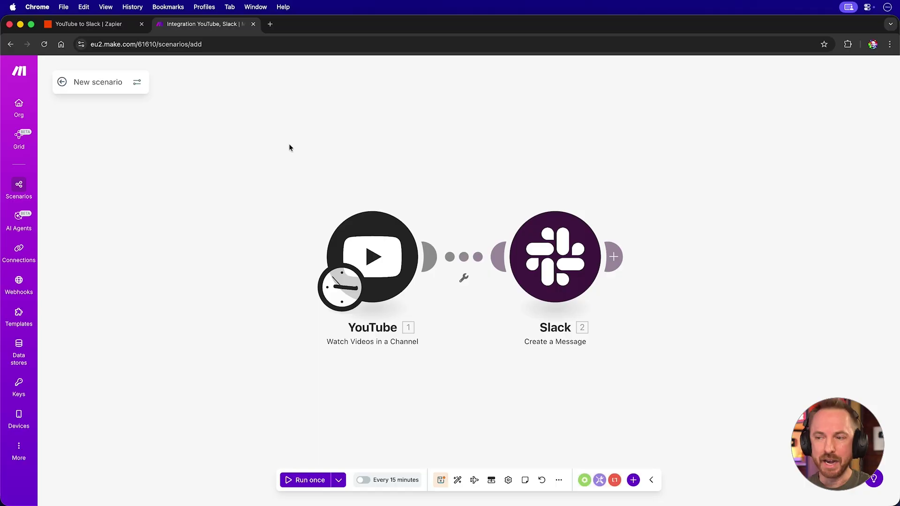
# - Save the scenario, schedule it every 2 minutes instead of 15, and switch it on
pyautogui.click(439, 480)
pyautogui.click(364, 480)
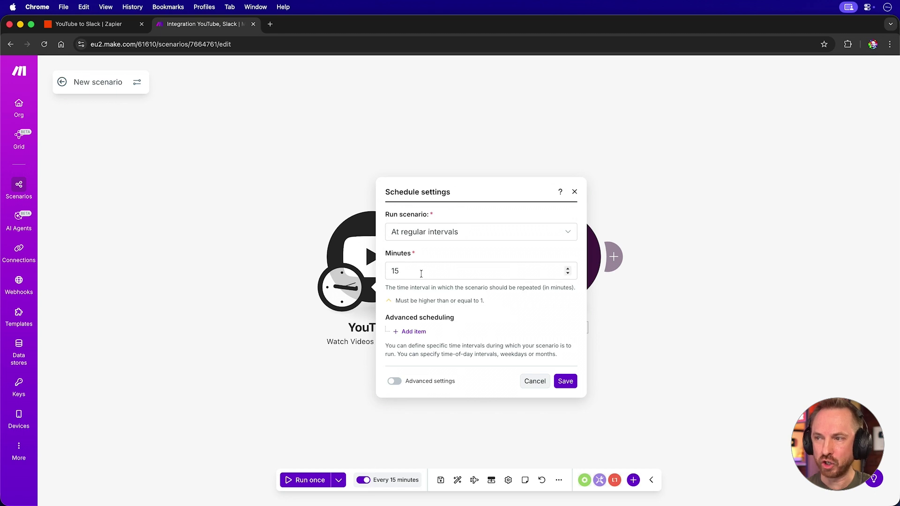
pyautogui.moveTo(421, 273); pyautogui.dragTo(383, 270)
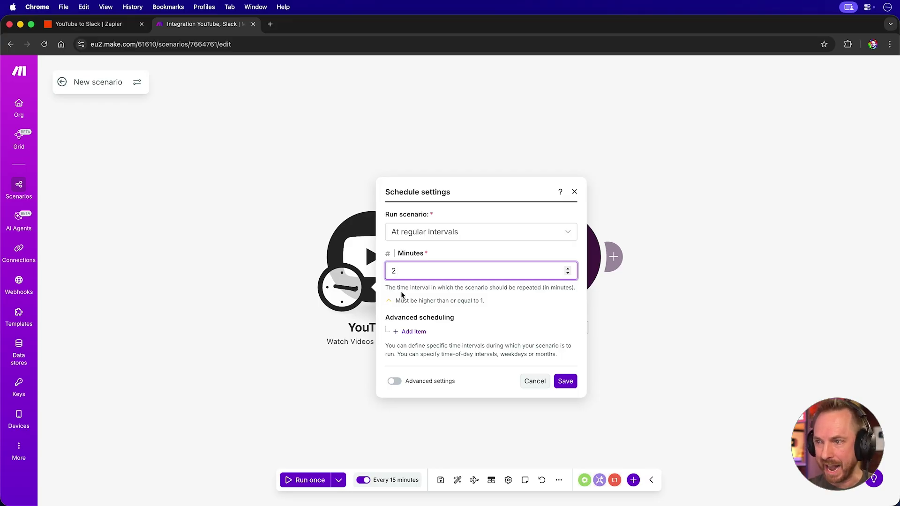
pyautogui.click(565, 380)
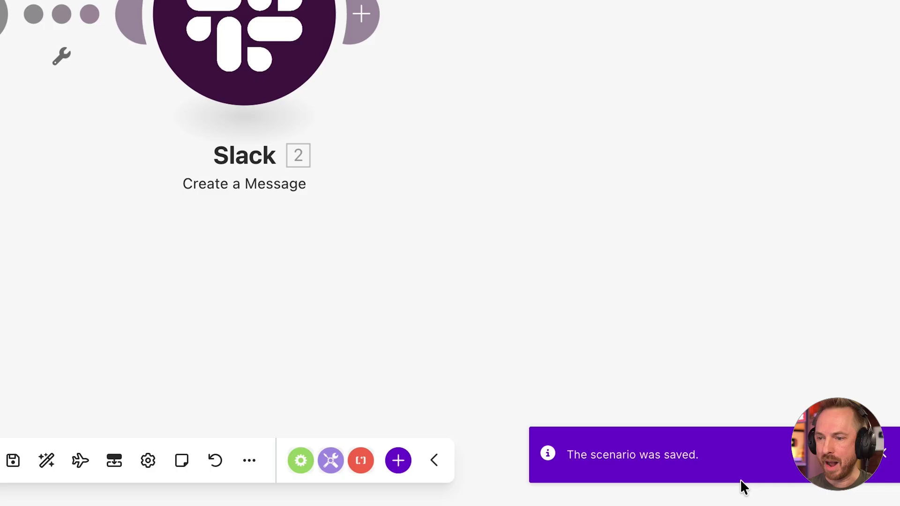
pyautogui.click(14, 461)
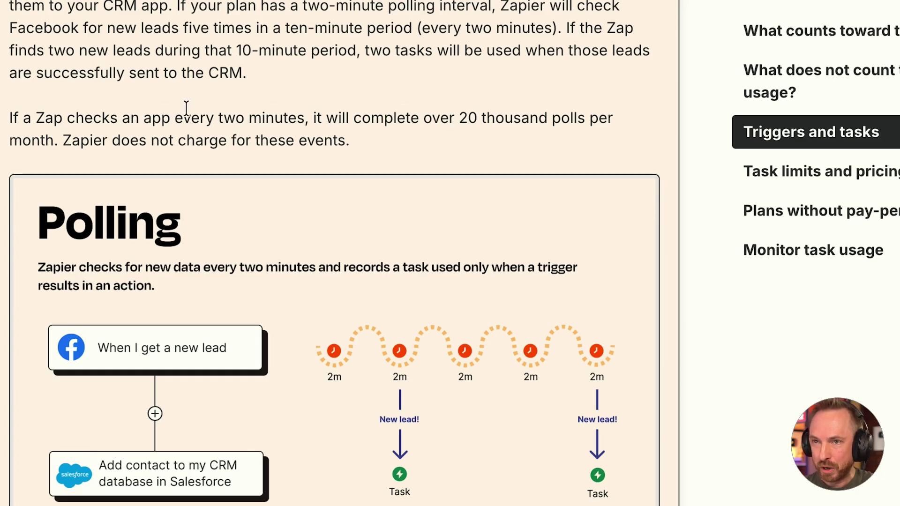
# - Highlight 'Zapier does not charge for these events.' in the task usage article's polling example
pyautogui.moveTo(64, 140); pyautogui.dragTo(353, 148)
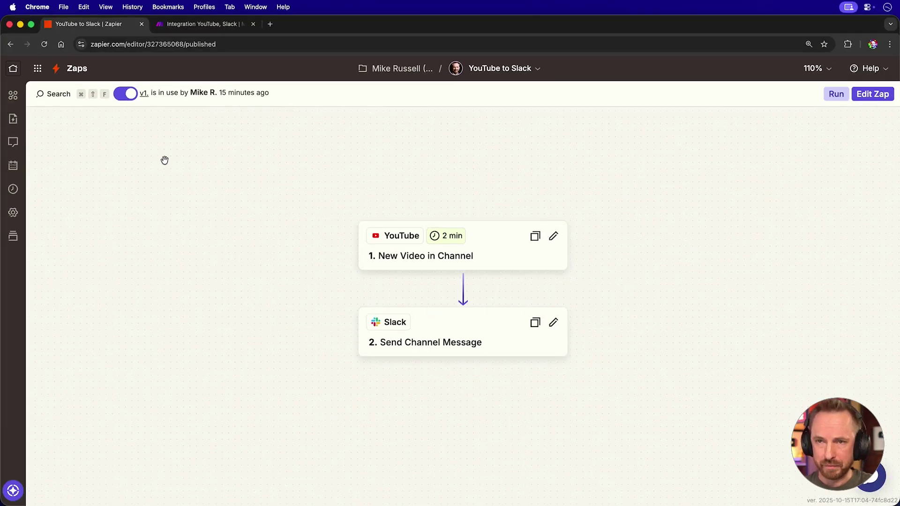
# - Open the YouTube-to-Slack Zap's runs log and refresh it twice to check for runs
pyautogui.click(14, 190)
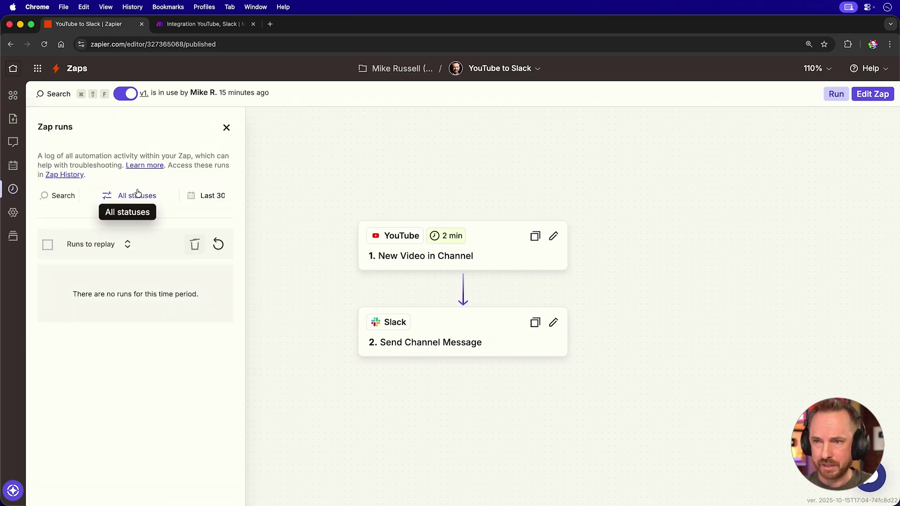
pyautogui.click(219, 244)
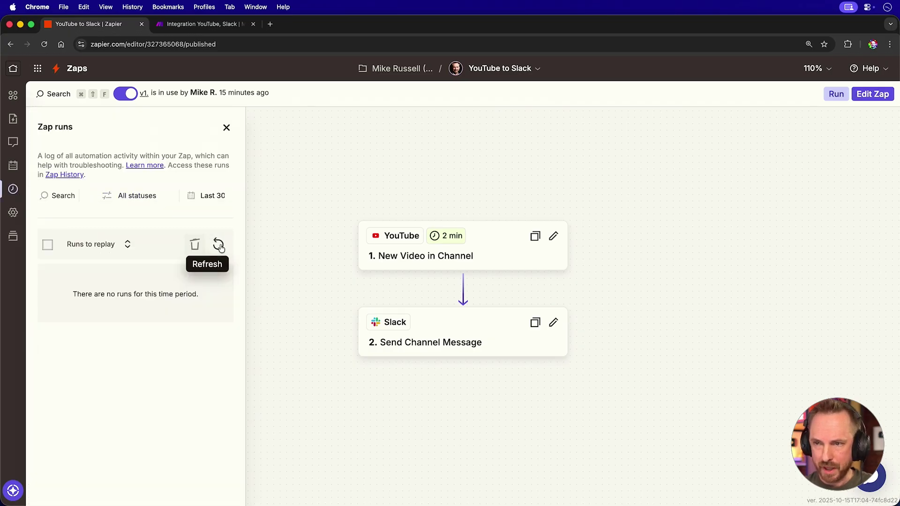
pyautogui.click(220, 245)
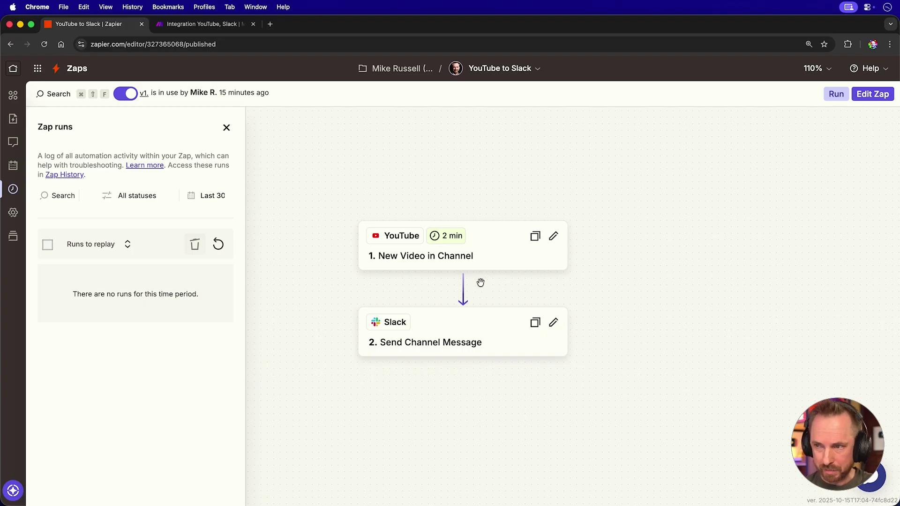
# - Switch to the Make scenario and review its run history
pyautogui.hotkey('ctrl', 'Tab')
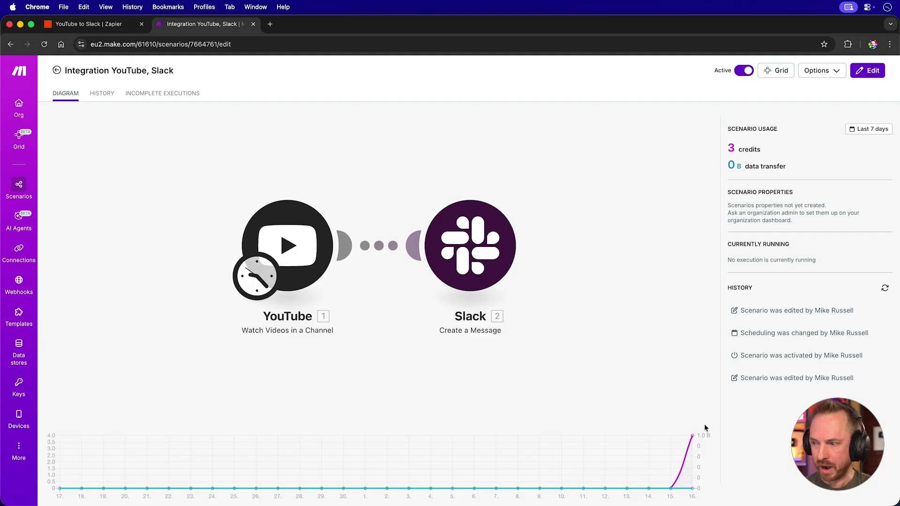
pyautogui.moveTo(674, 460)
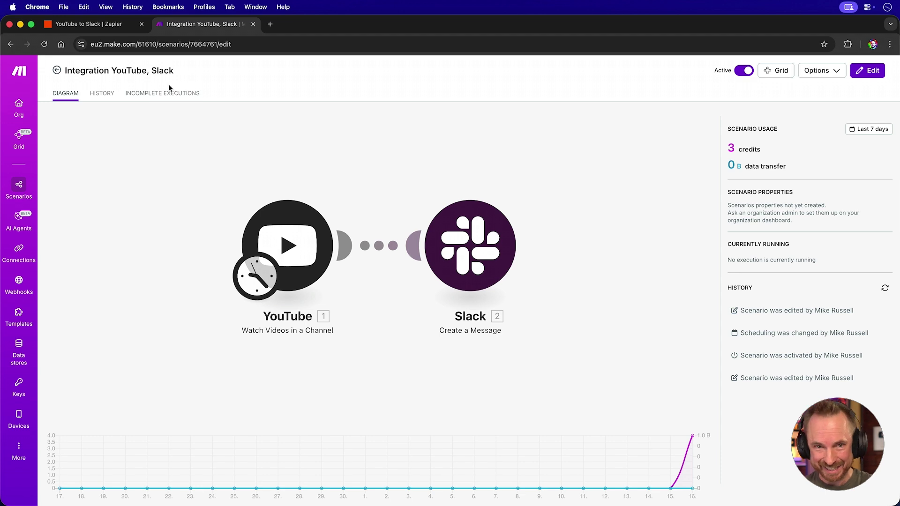
pyautogui.click(115, 99)
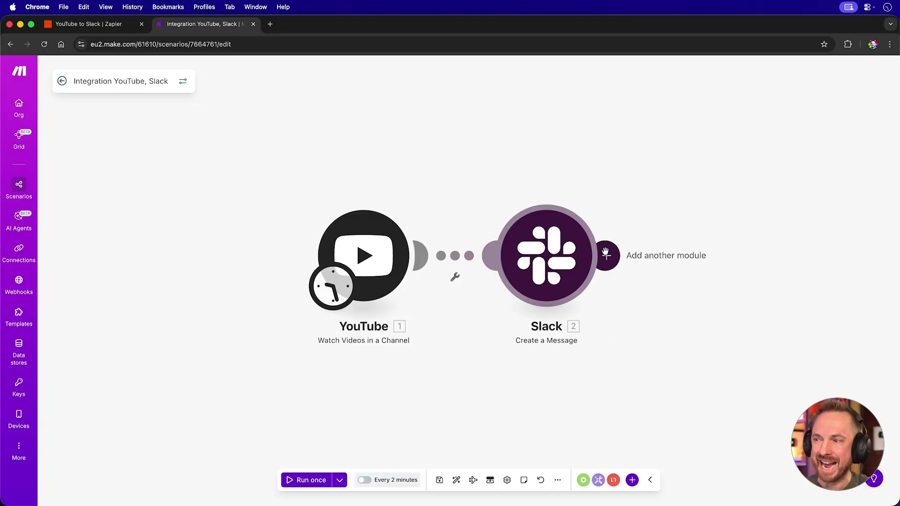
# - Add a Flow Control Router after the Slack module
pyautogui.click(606, 254)
pyautogui.click(599, 253)
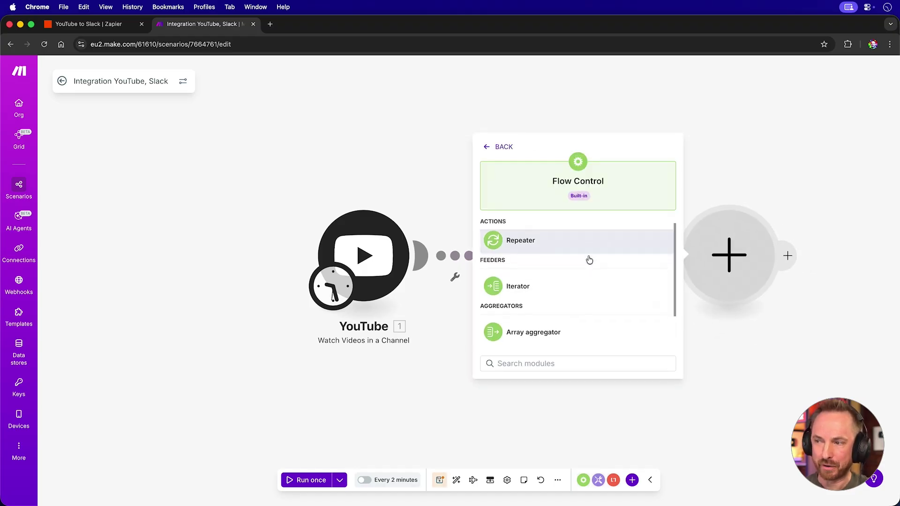
pyautogui.scroll(-2, 589, 260)
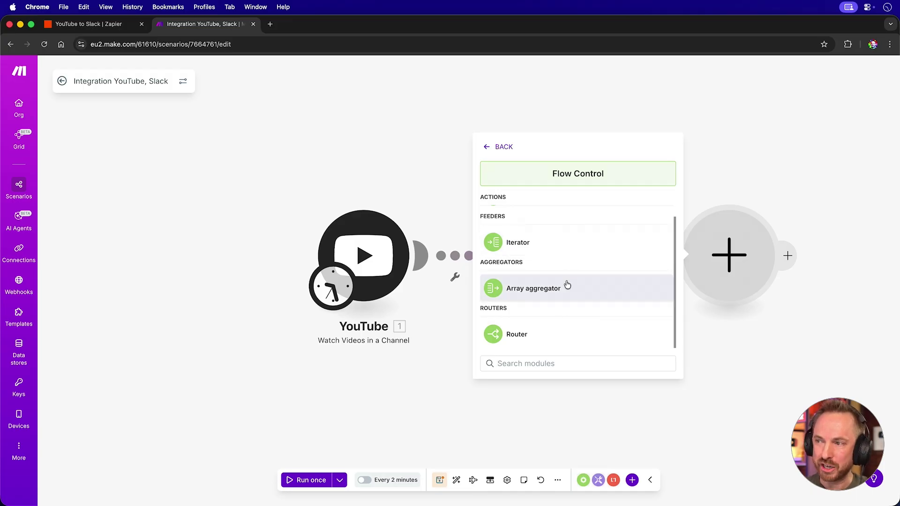
pyautogui.scroll(2, 567, 284)
pyautogui.scroll(-2, 567, 284)
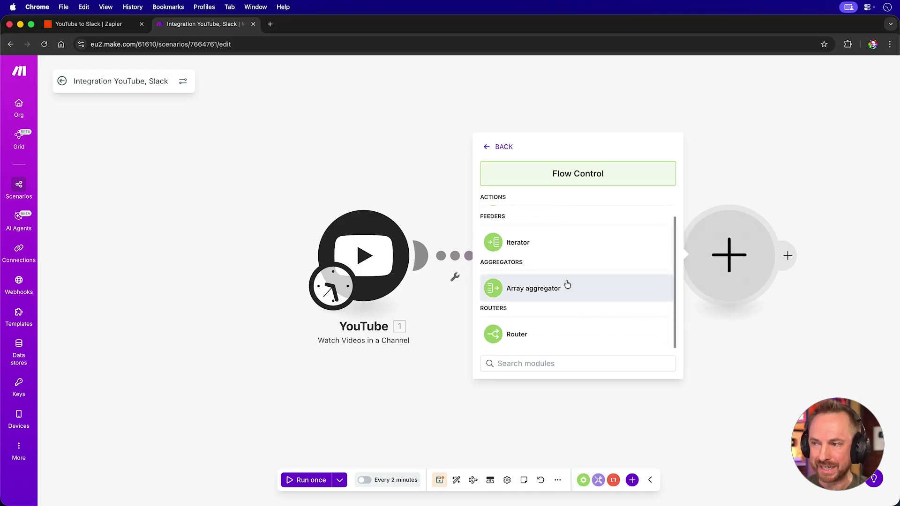
pyautogui.click(543, 332)
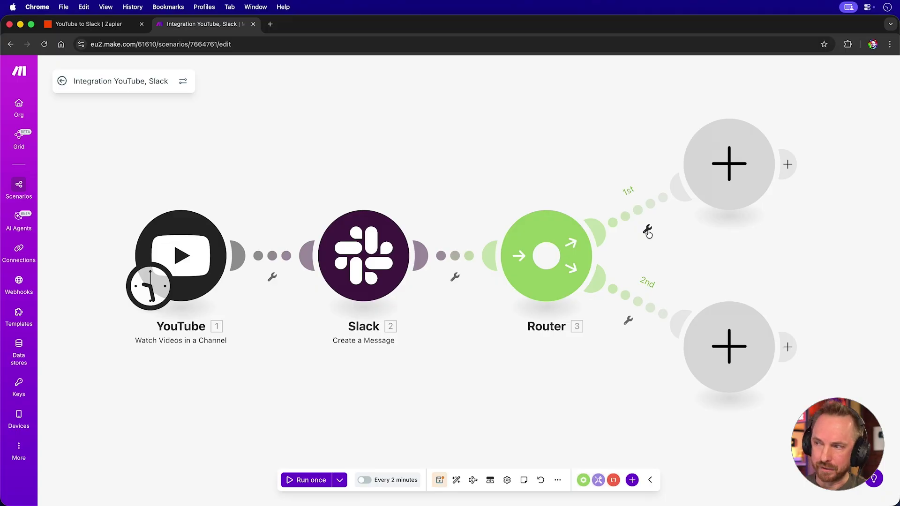
# - Filter the first route as OpenAI: Description Contains 'openai'
pyautogui.click(647, 231)
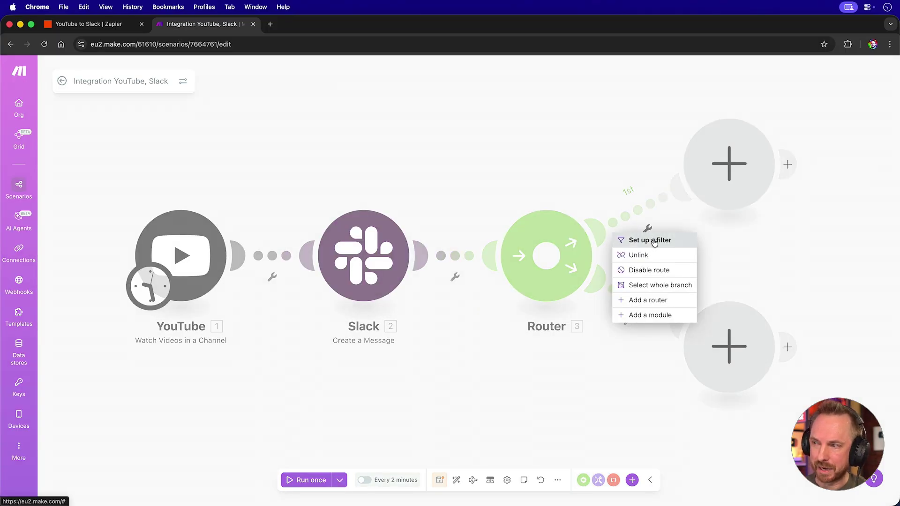
pyautogui.click(650, 237)
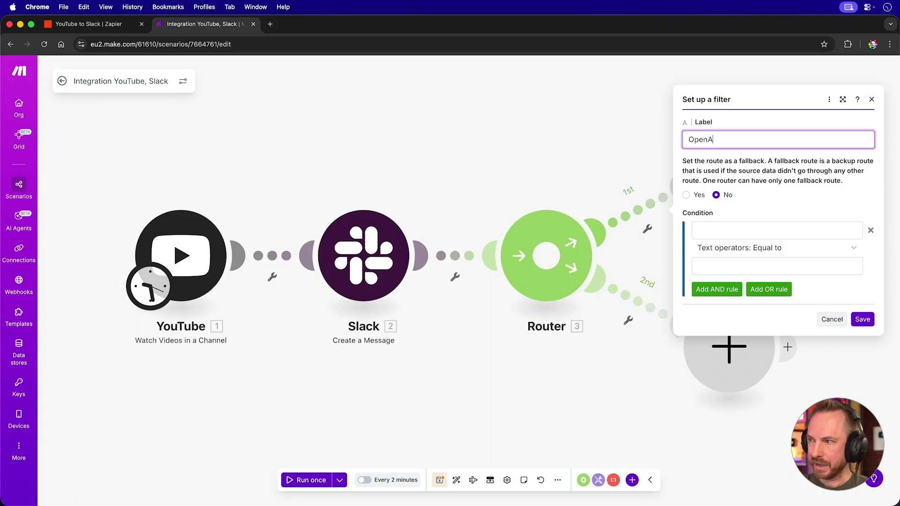
pyautogui.click(741, 229)
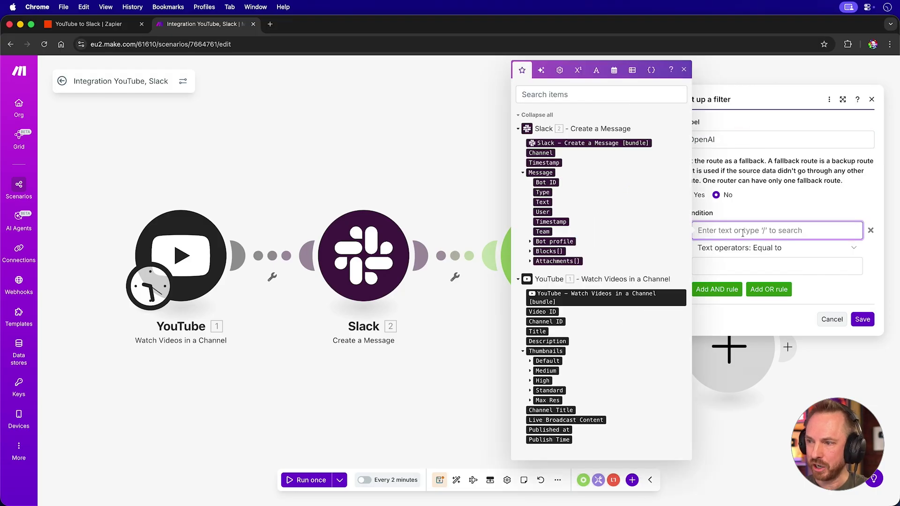
pyautogui.click(568, 340)
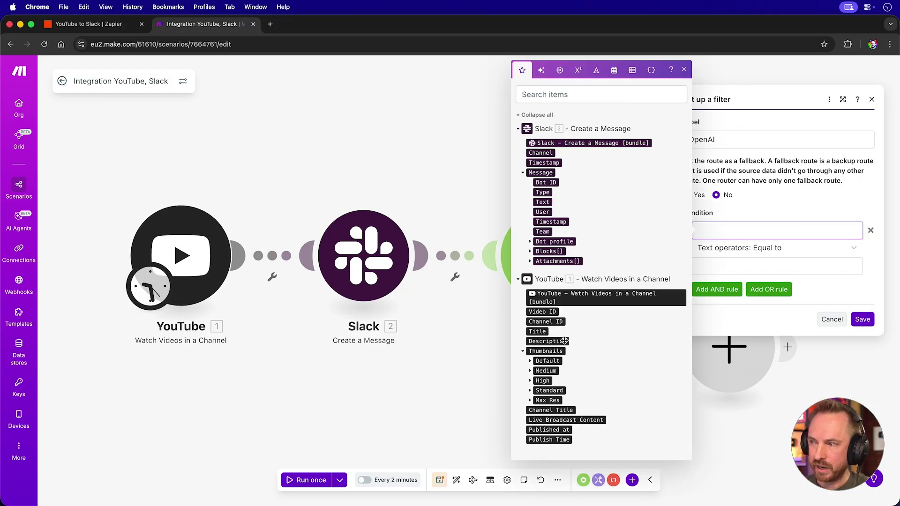
pyautogui.click(755, 253)
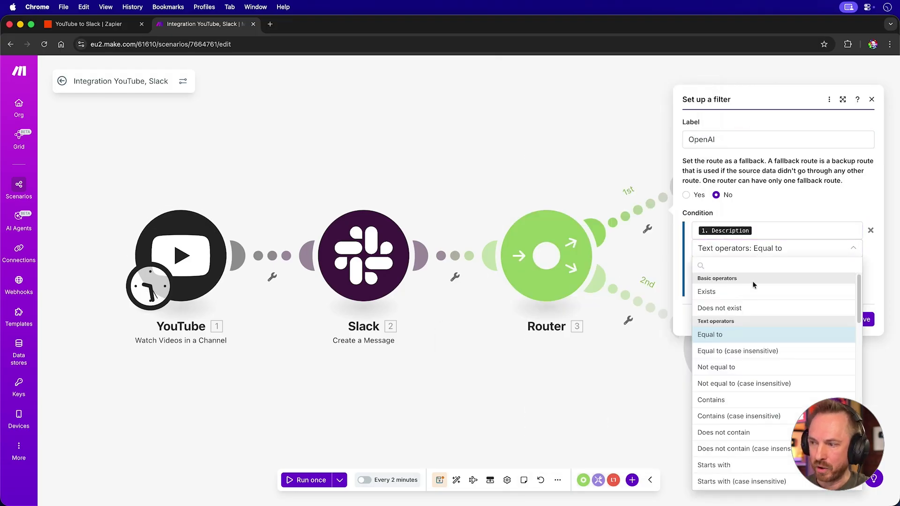
pyautogui.click(739, 399)
pyautogui.click(719, 270)
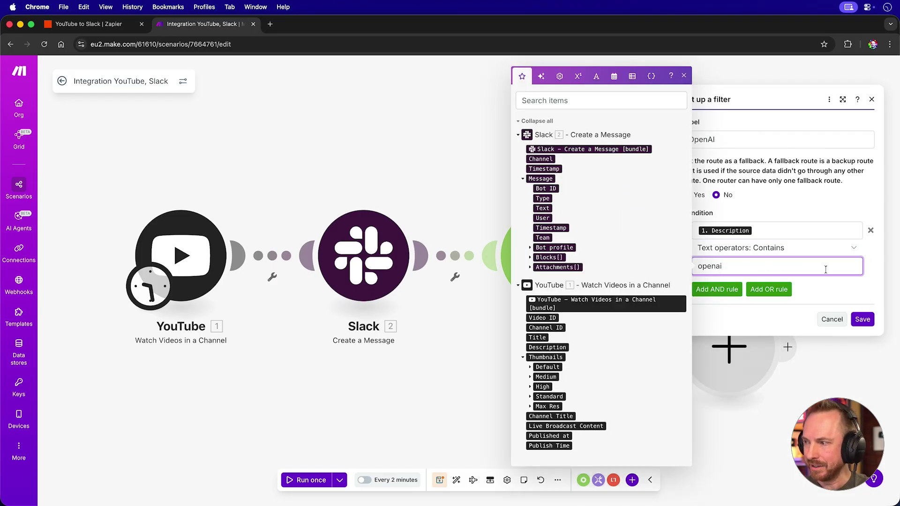
pyautogui.write('openai')
pyautogui.click(863, 319)
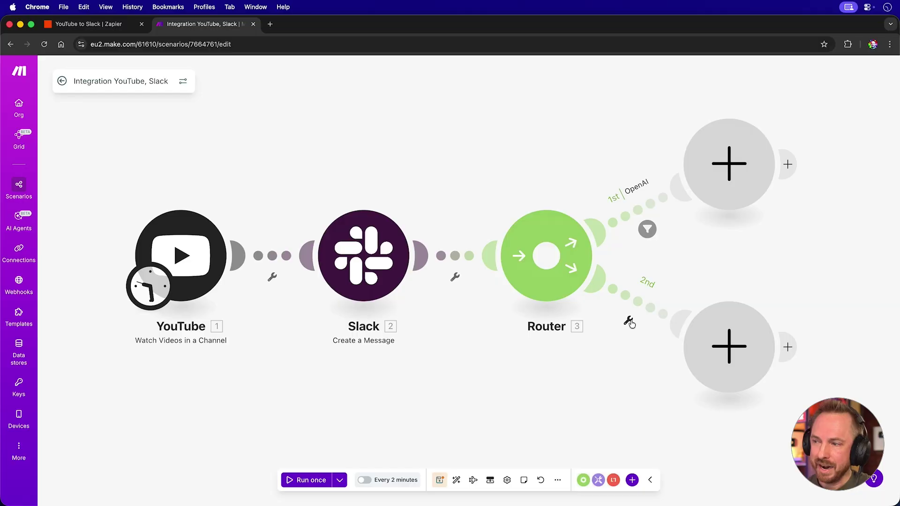
# - Set a Grok filter on the second route: Description Contains 'Grok', then save it
pyautogui.click(629, 319)
pyautogui.click(633, 331)
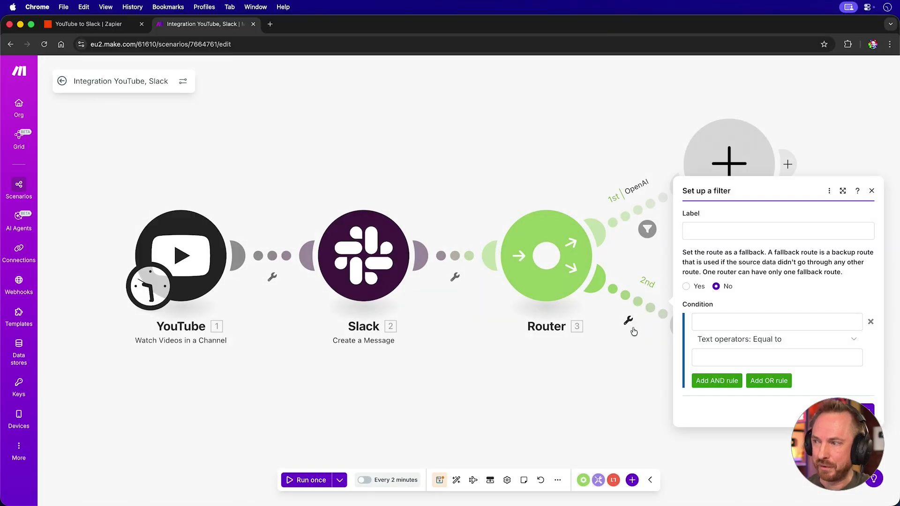
pyautogui.click(694, 231)
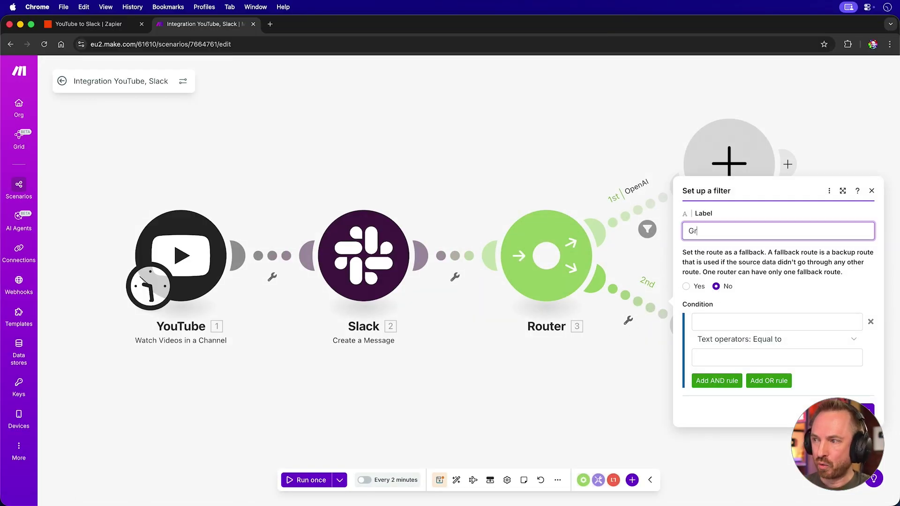
pyautogui.click(724, 321)
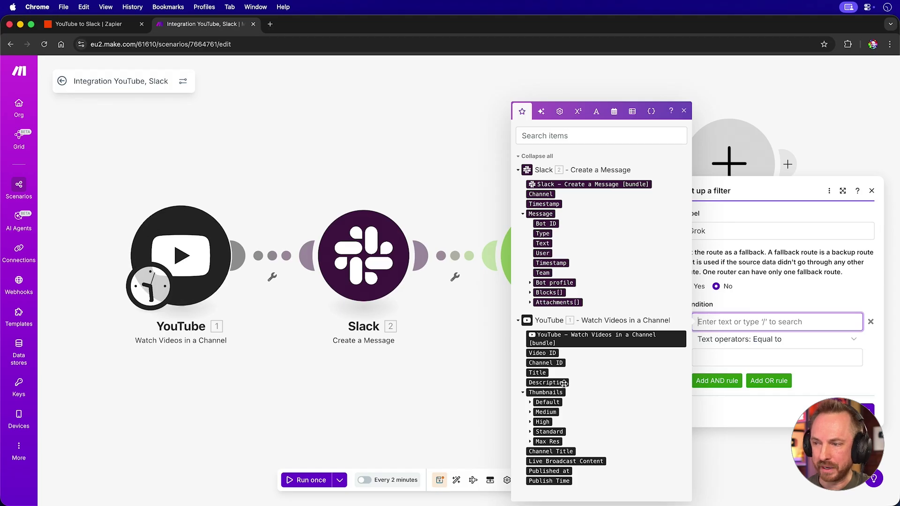
pyautogui.click(581, 388)
pyautogui.click(745, 359)
pyautogui.click(744, 341)
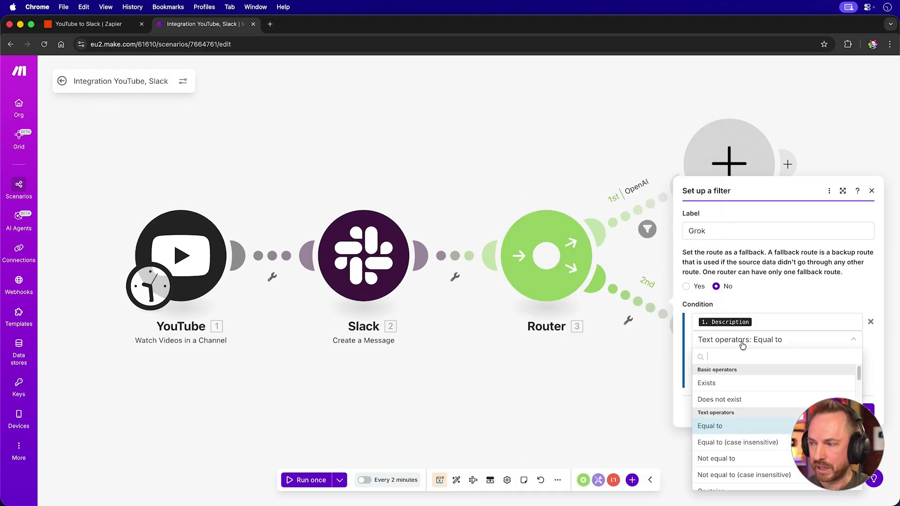
pyautogui.scroll(-2, 737, 412)
pyautogui.click(731, 454)
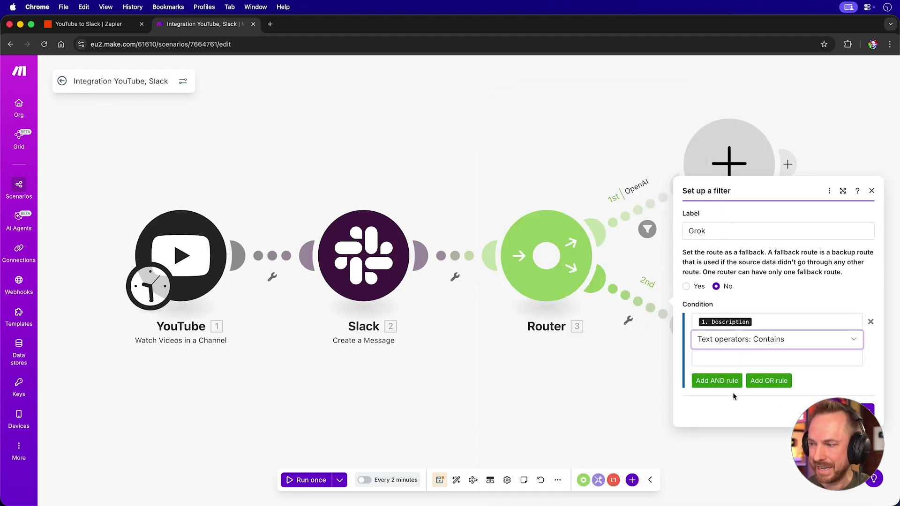
pyautogui.click(731, 358)
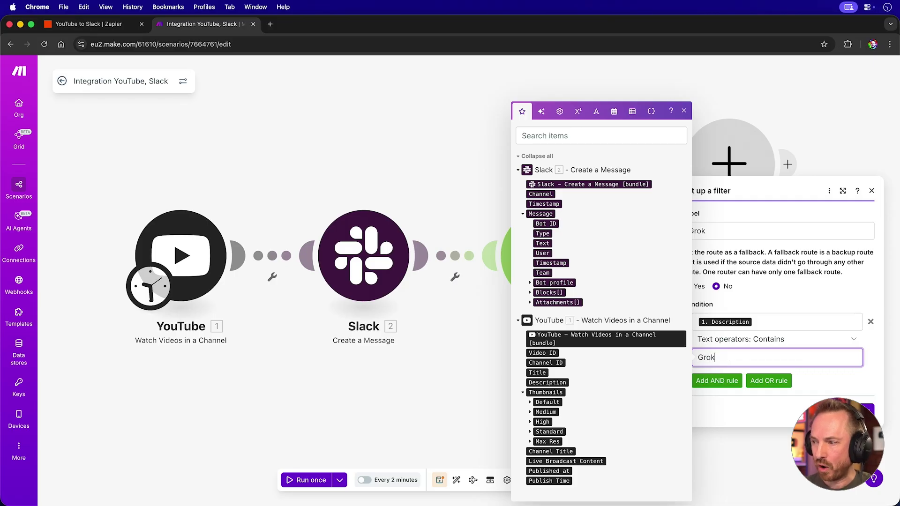
pyautogui.press('Return')
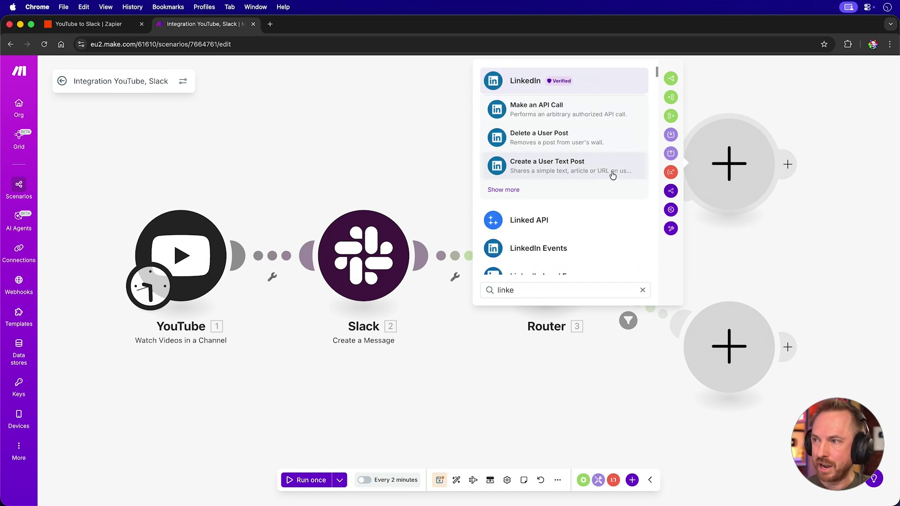
# - Save a LinkedIn Create a User Text Post module on route 1, and add Facebook Pages Create a Post on route 2
pyautogui.click(609, 175)
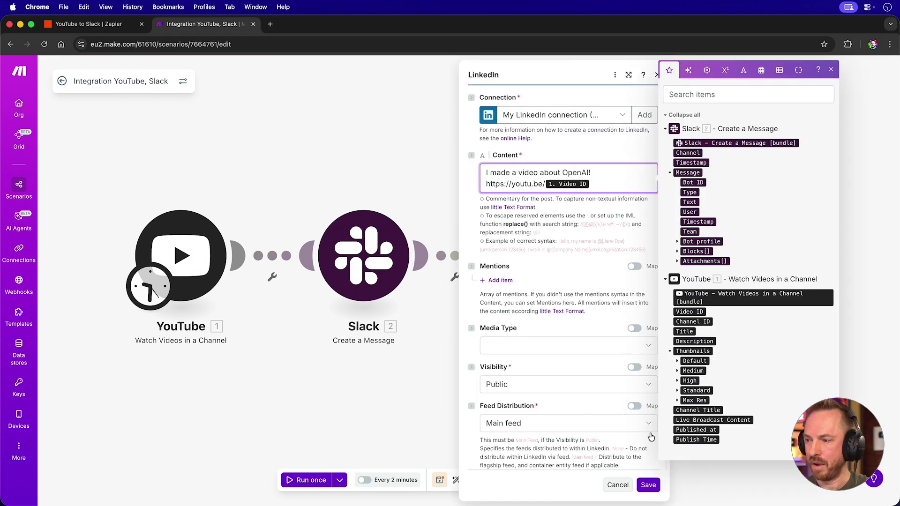
pyautogui.click(644, 483)
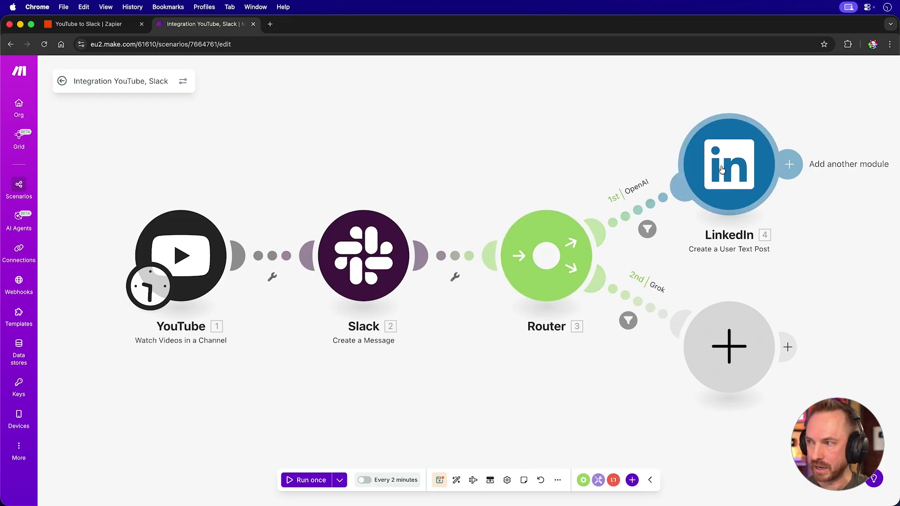
pyautogui.click(729, 346)
pyautogui.write('faceb')
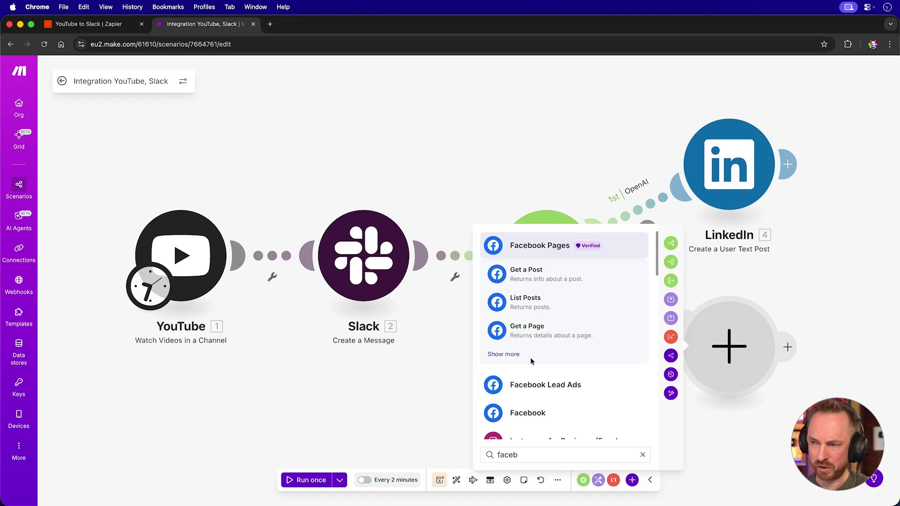
pyautogui.click(530, 357)
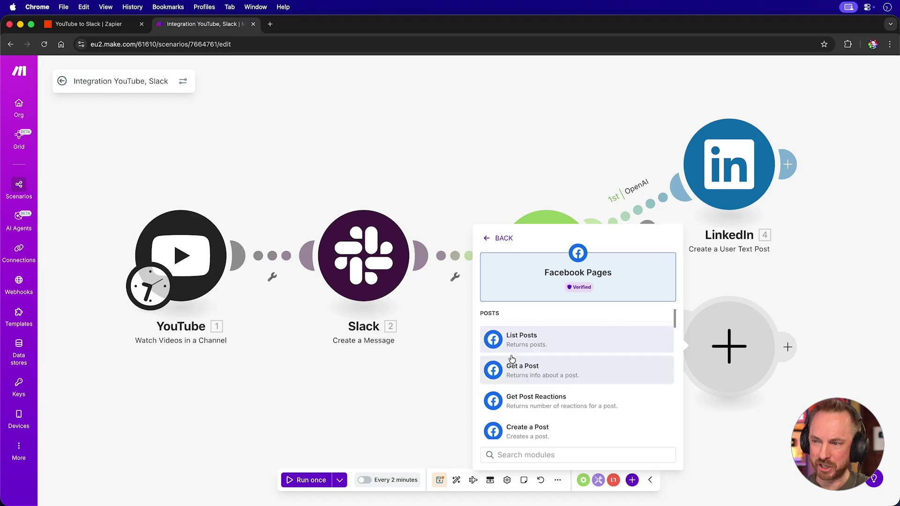
pyautogui.click(528, 438)
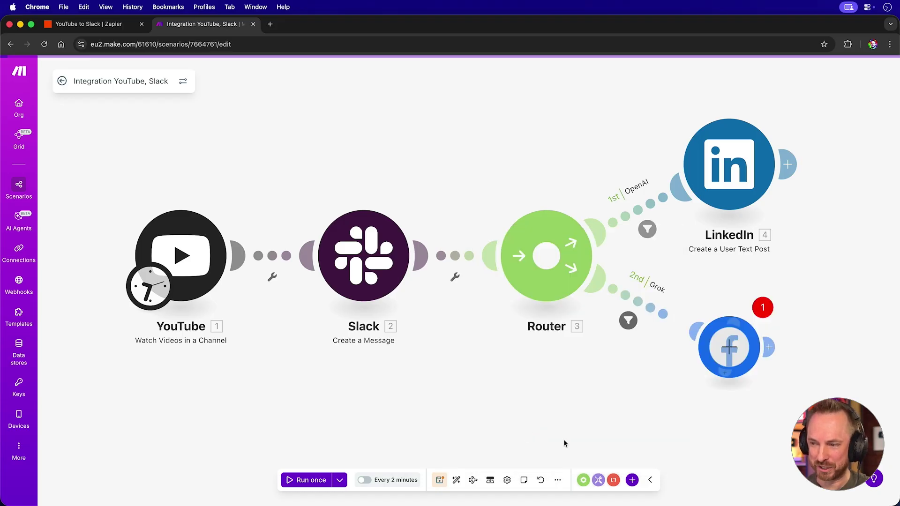
pyautogui.click(651, 410)
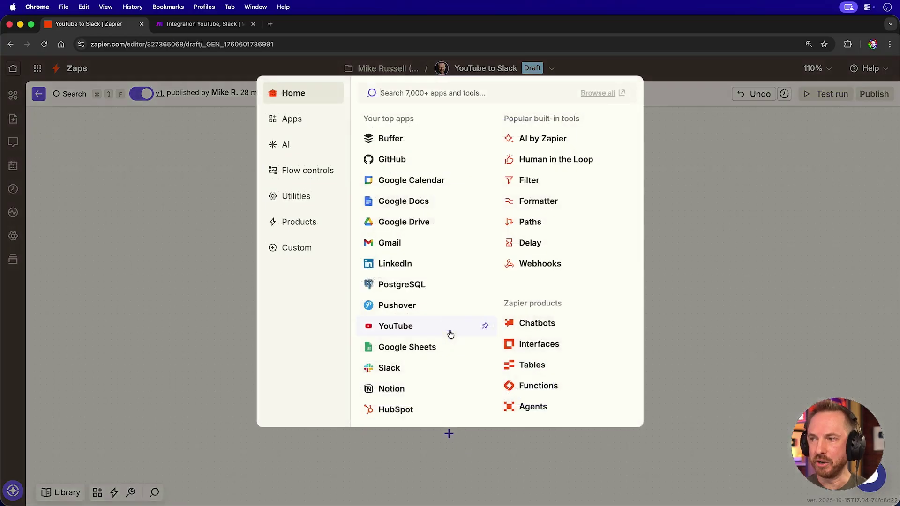
# - Split the Zap into two paths and rename Path A to 'OpenAI'
pyautogui.click(520, 229)
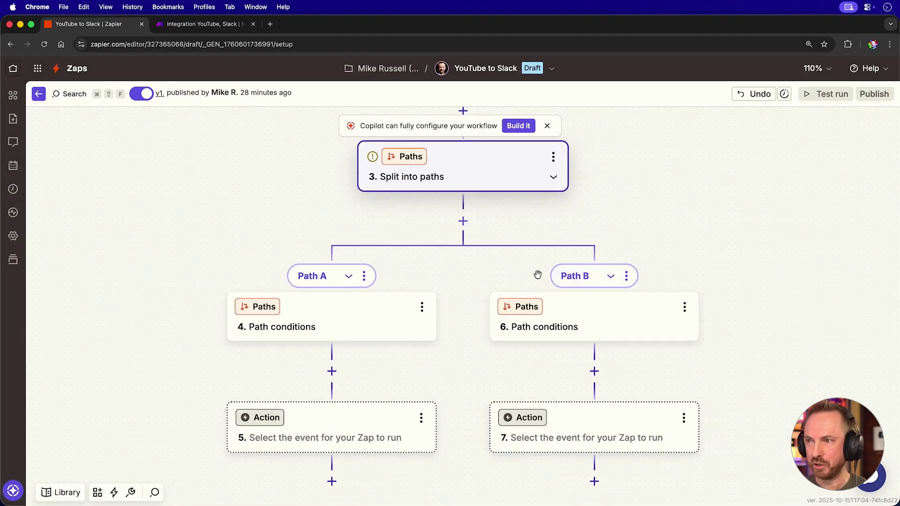
pyautogui.click(364, 277)
pyautogui.click(395, 280)
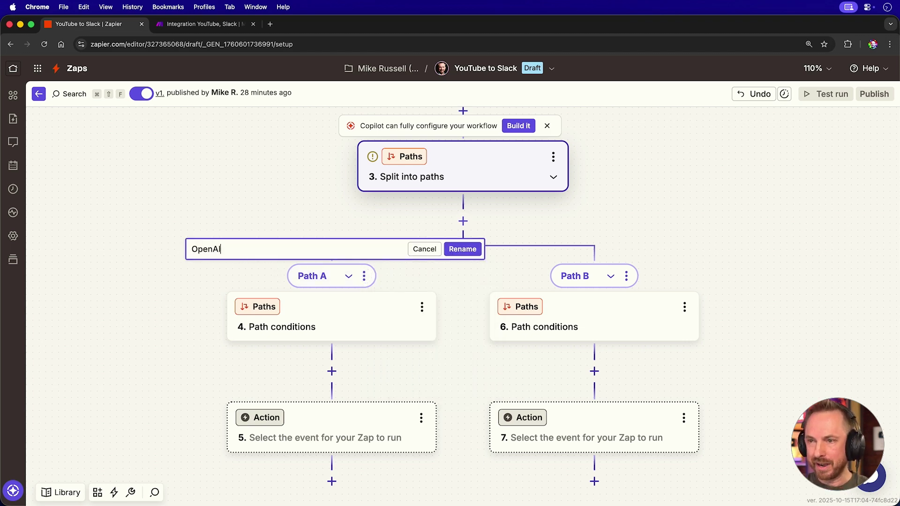
pyautogui.write('OpenAI')
pyautogui.press('Return')
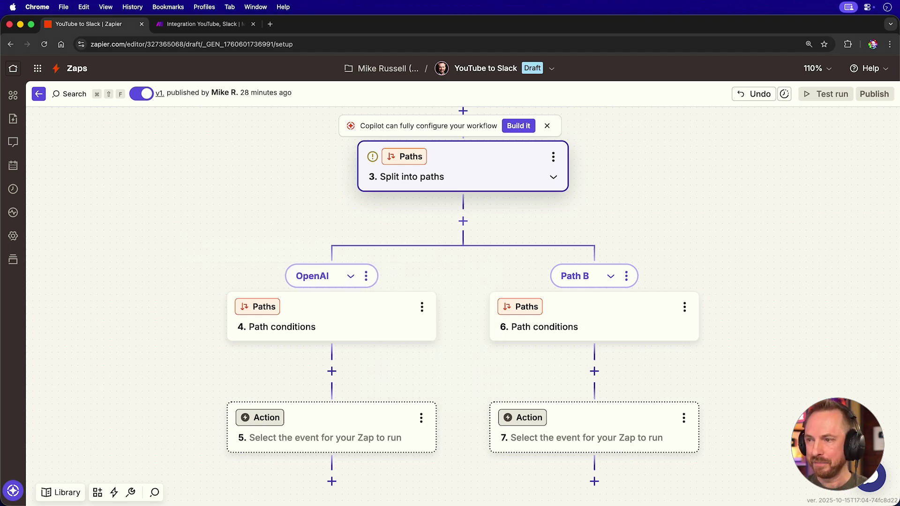
# - Rename the second path branch to 'Grok'
pyautogui.click(628, 278)
pyautogui.click(650, 281)
pyautogui.write('Gr')
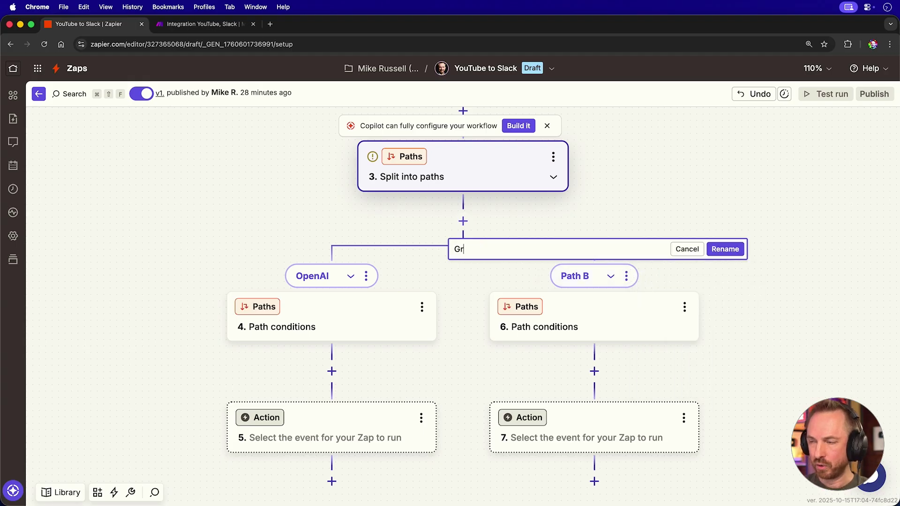
pyautogui.write('ok')
pyautogui.press('Return')
# - Make the OpenAI branch rule check the YouTube video's Description and enter its text
pyautogui.click(553, 257)
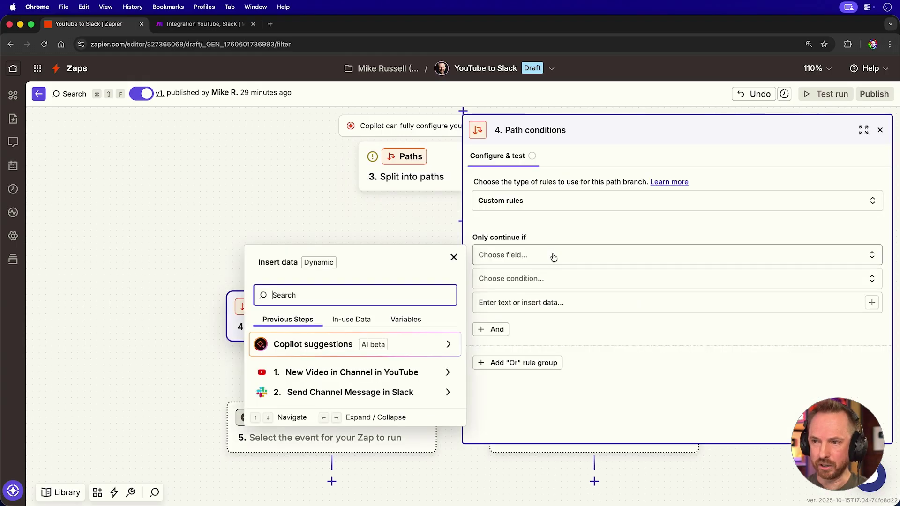
pyautogui.click(391, 367)
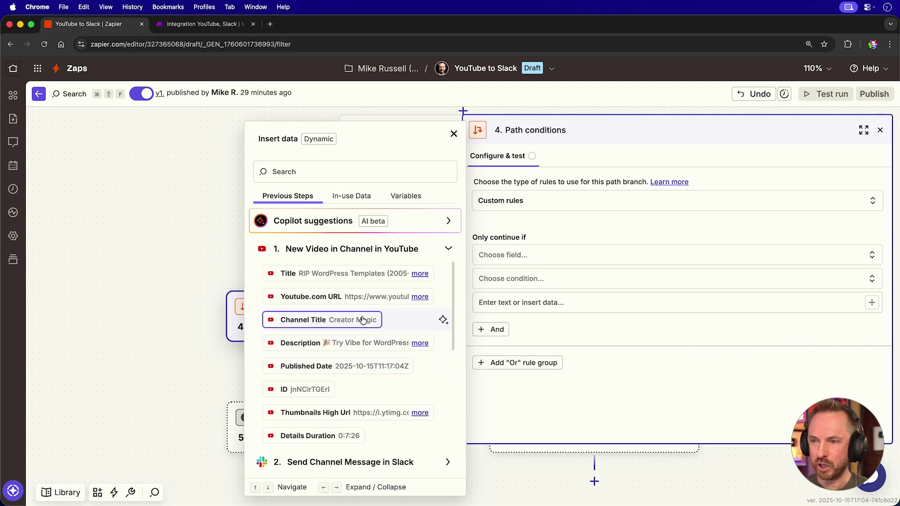
pyautogui.click(363, 344)
pyautogui.click(541, 308)
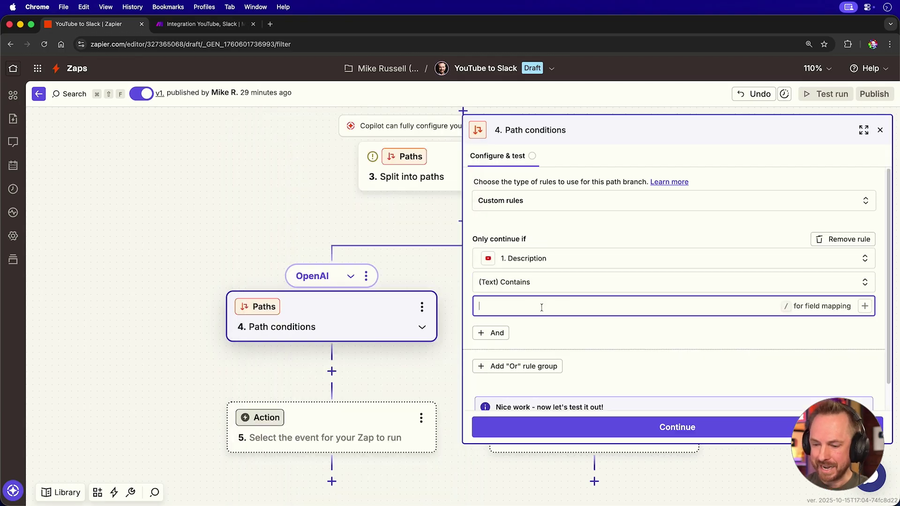
pyautogui.press('Escape')
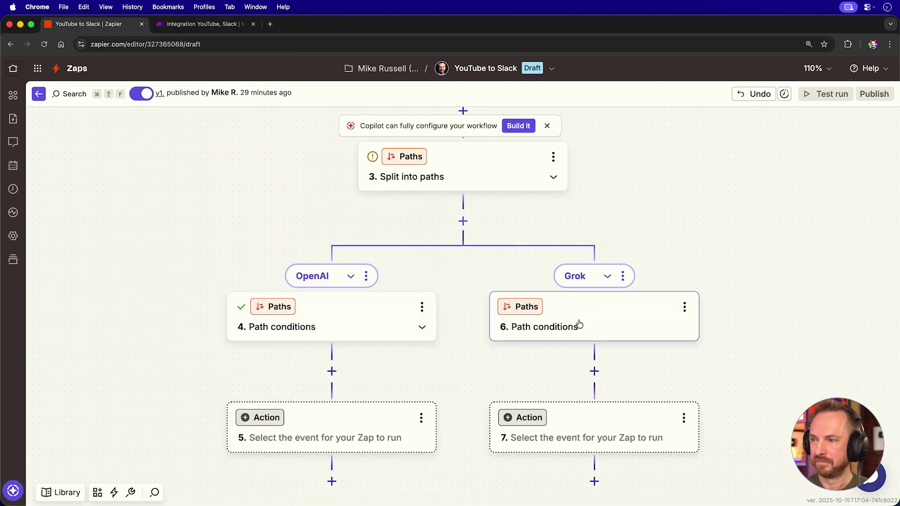
# - Set the Grok branch condition to Description (Text) Contains
pyautogui.click(603, 324)
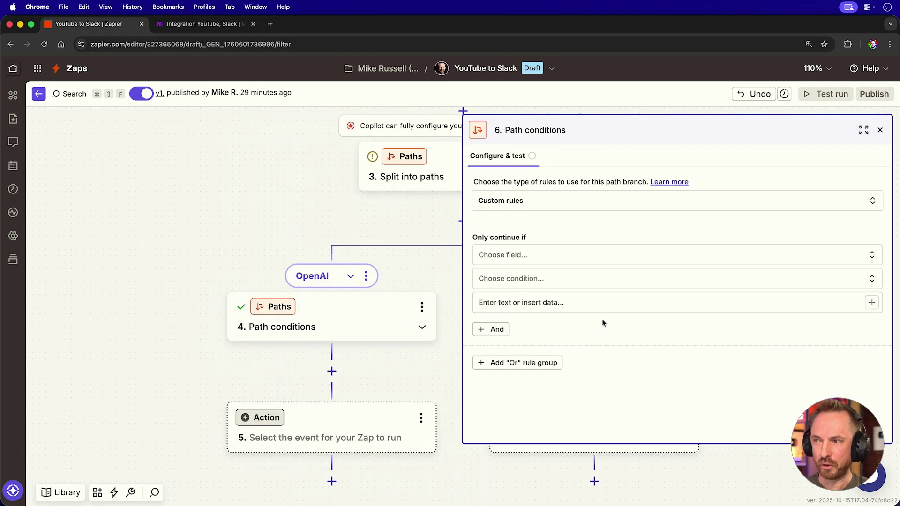
pyautogui.click(521, 254)
pyautogui.click(398, 370)
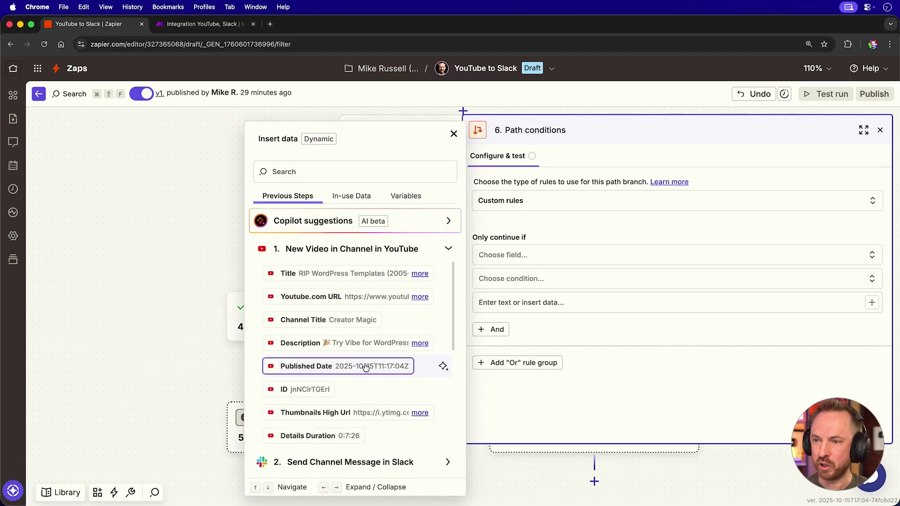
pyautogui.click(360, 349)
pyautogui.click(497, 283)
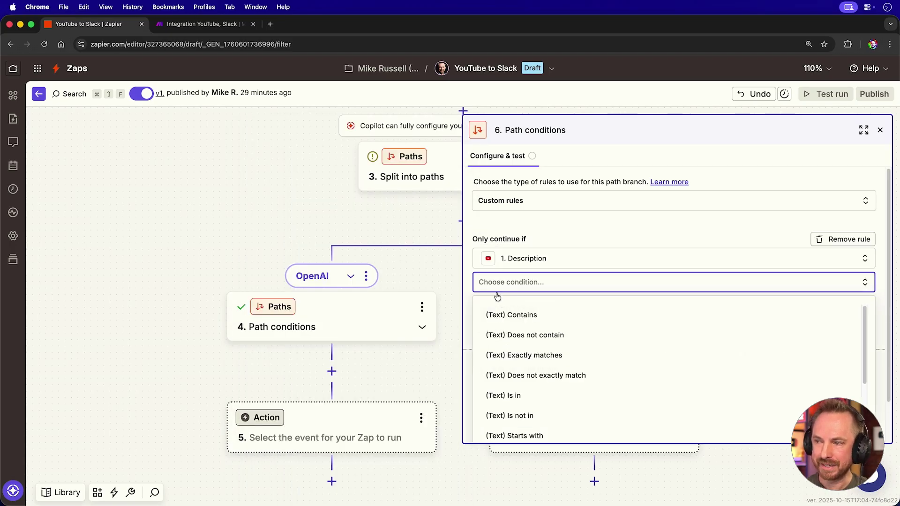
pyautogui.click(511, 316)
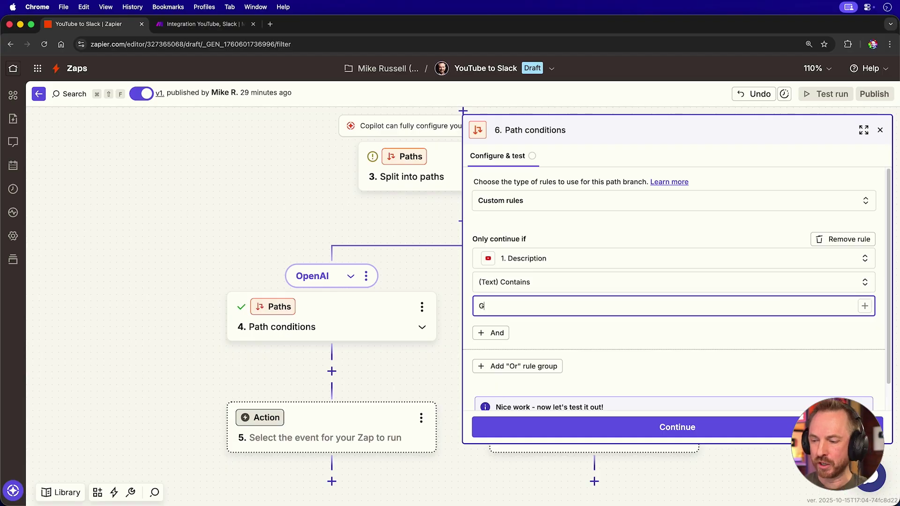
pyautogui.press('Escape')
pyautogui.scroll(5, 562, 227)
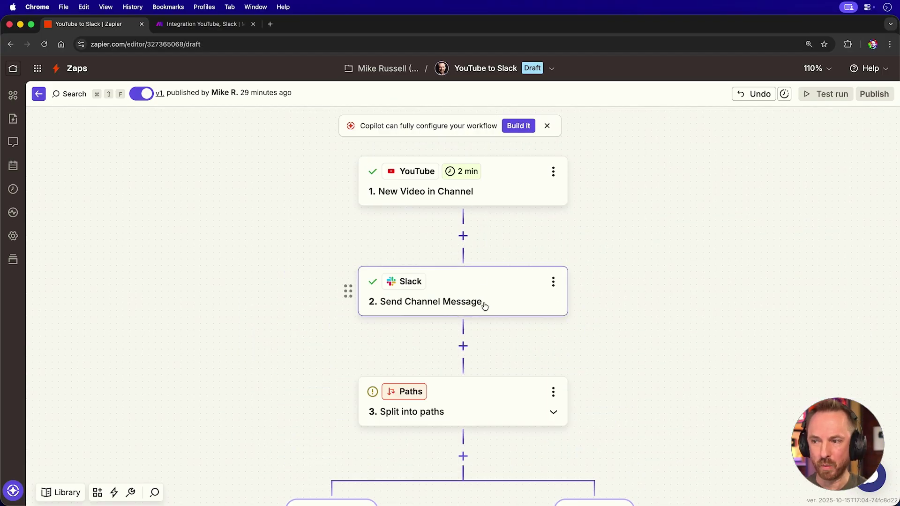
# - Make step 5 a LinkedIn Create Share Update action
pyautogui.scroll(-4, 482, 304)
pyautogui.scroll(-6, 485, 306)
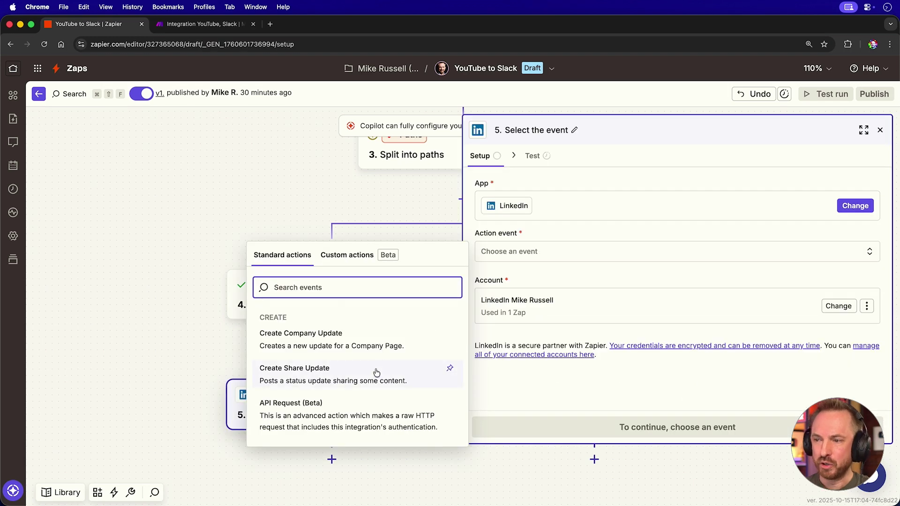
pyautogui.click(377, 373)
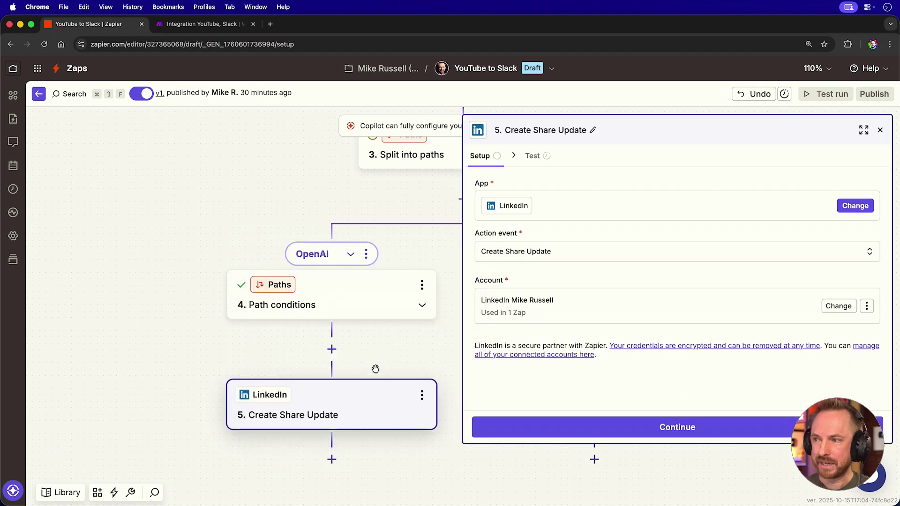
pyautogui.press('Escape')
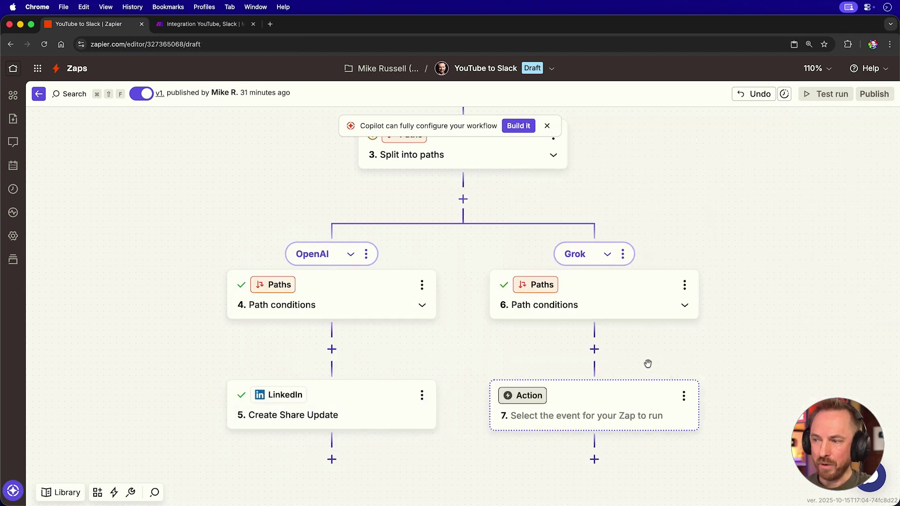
# - Make step 7 a Facebook Pages action for the Grok branch
pyautogui.click(618, 404)
pyautogui.write('faceboo')
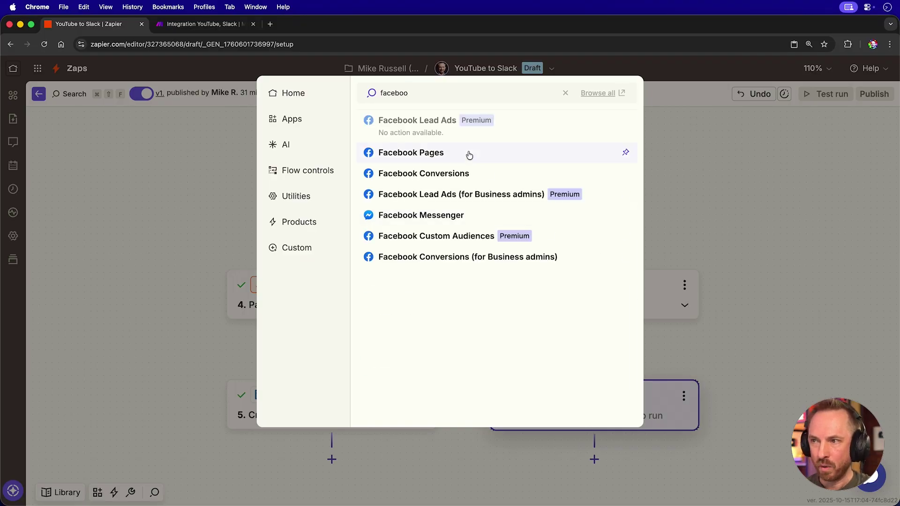
pyautogui.click(470, 152)
pyautogui.press('Escape')
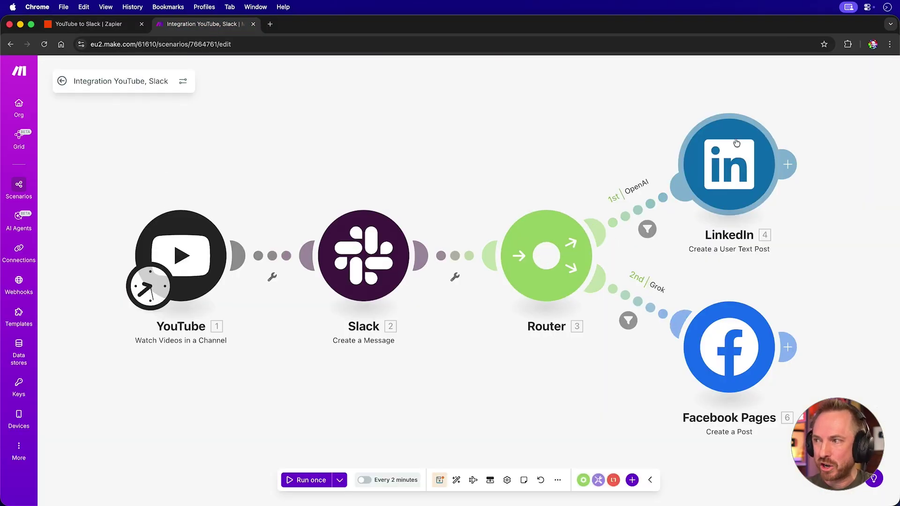
# - Review the Zapier Zap, then return to the Make scenario to compare the two workflows
pyautogui.click(94, 24)
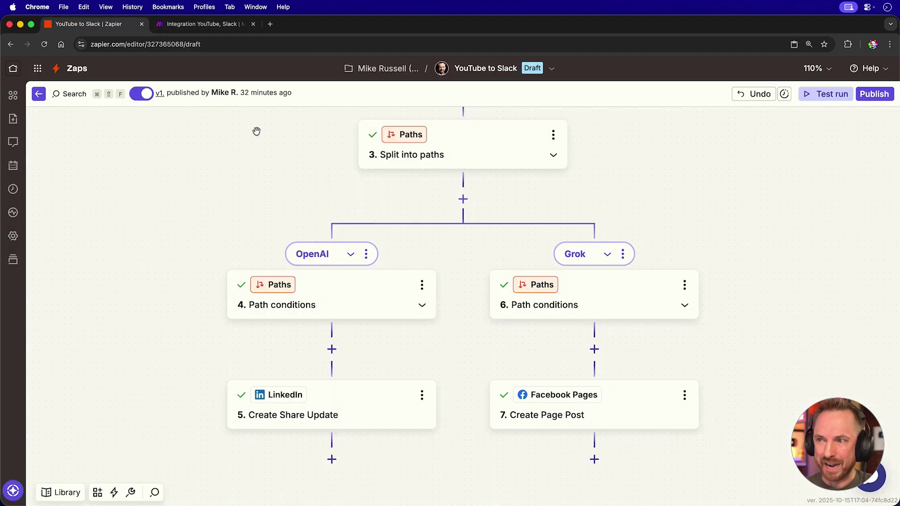
pyautogui.scroll(5, 446, 281)
pyautogui.scroll(-5, 445, 276)
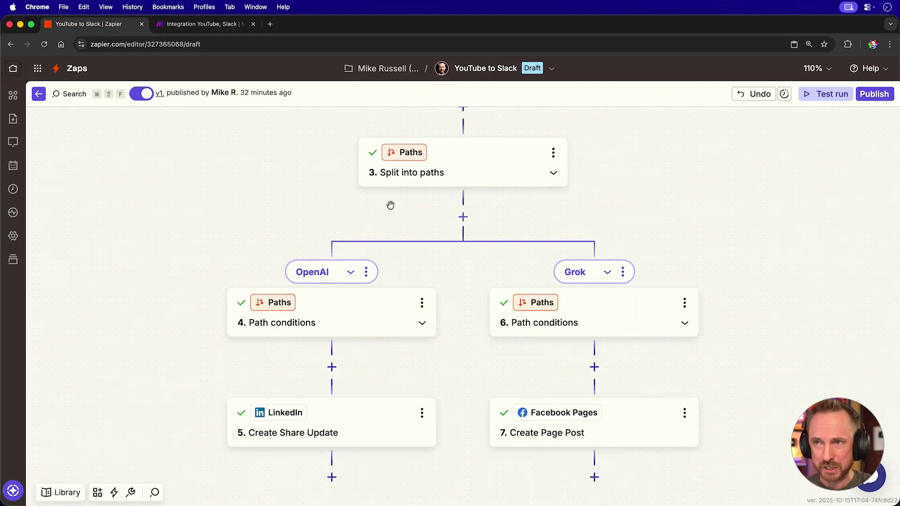
pyautogui.click(201, 24)
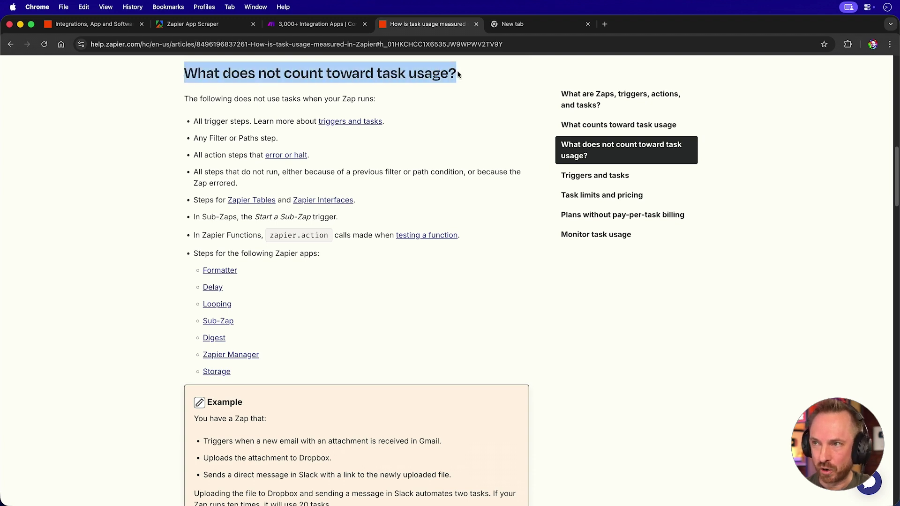
# - Highlight 'Filter' in the help article's list of steps that don't count toward task usage
pyautogui.doubleClick(220, 136)
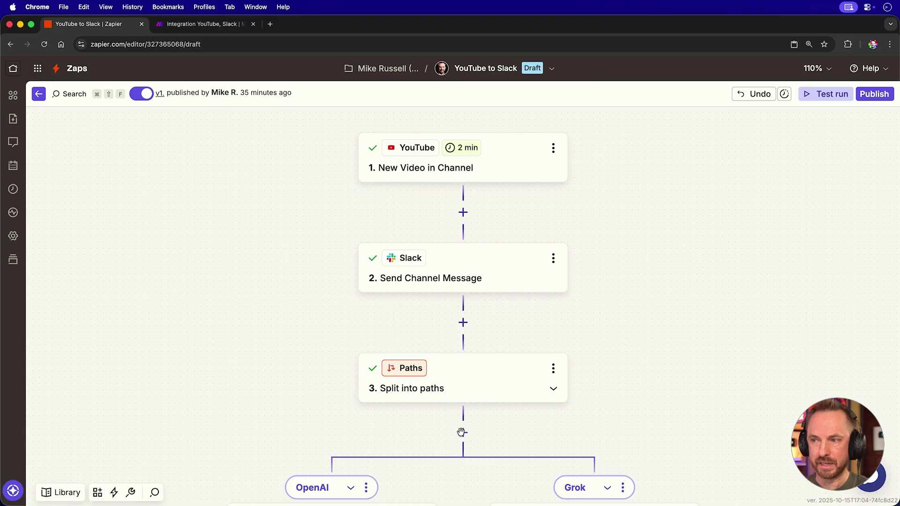
# - Insert a Zapier Tables step set to Create Record right after the Slack message step
pyautogui.click(463, 323)
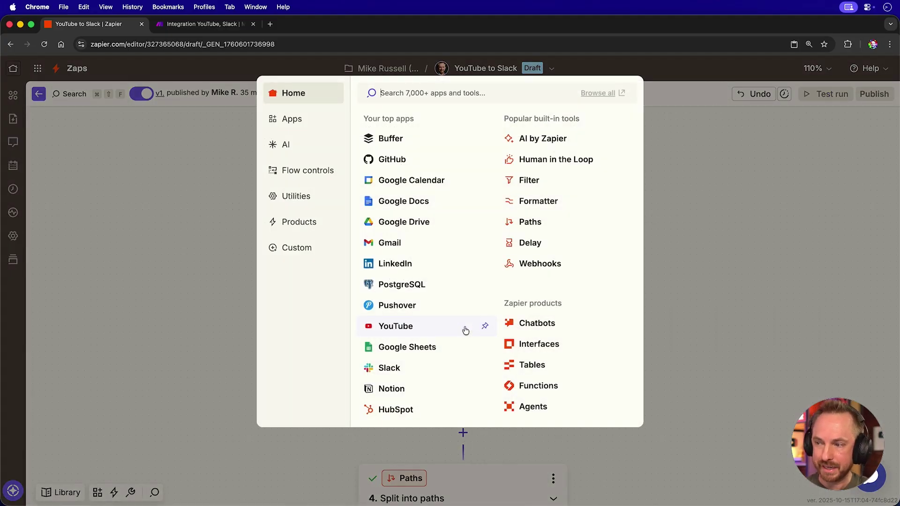
pyautogui.click(532, 365)
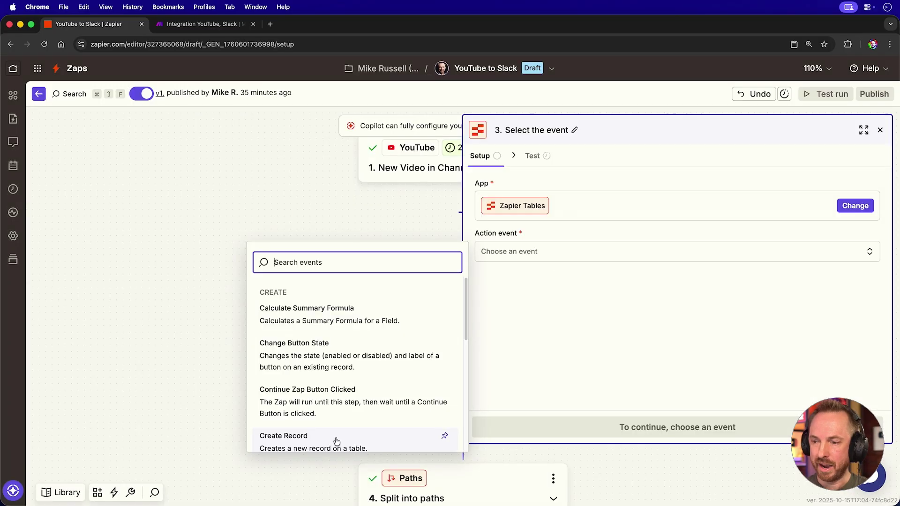
pyautogui.click(337, 441)
pyautogui.scroll(-5, 688, 248)
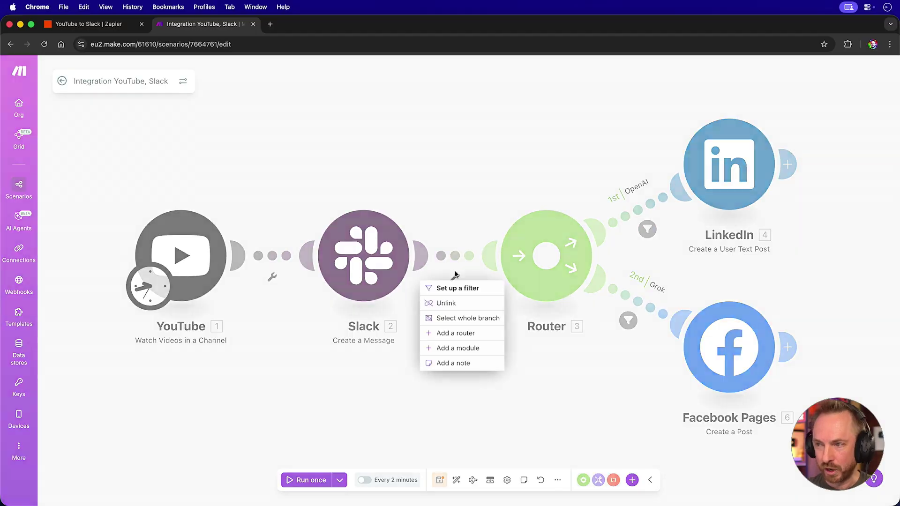
pyautogui.click(458, 347)
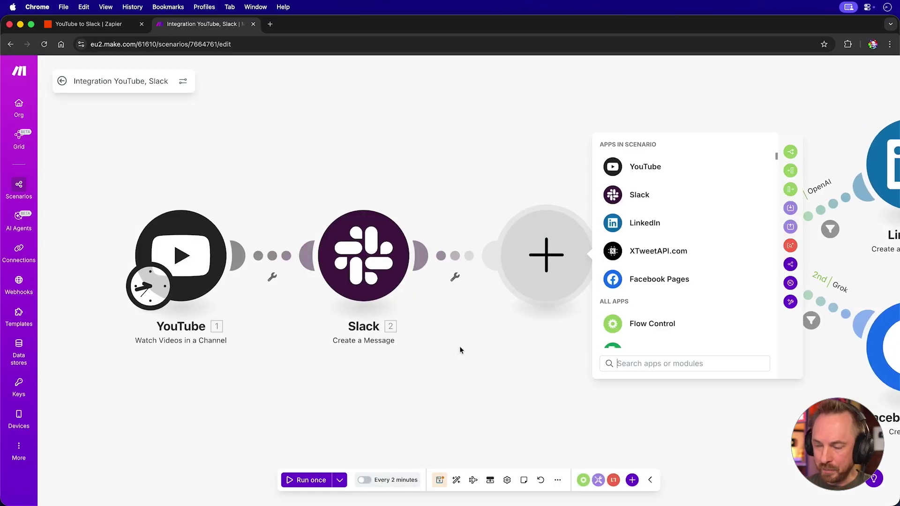
pyautogui.write('table')
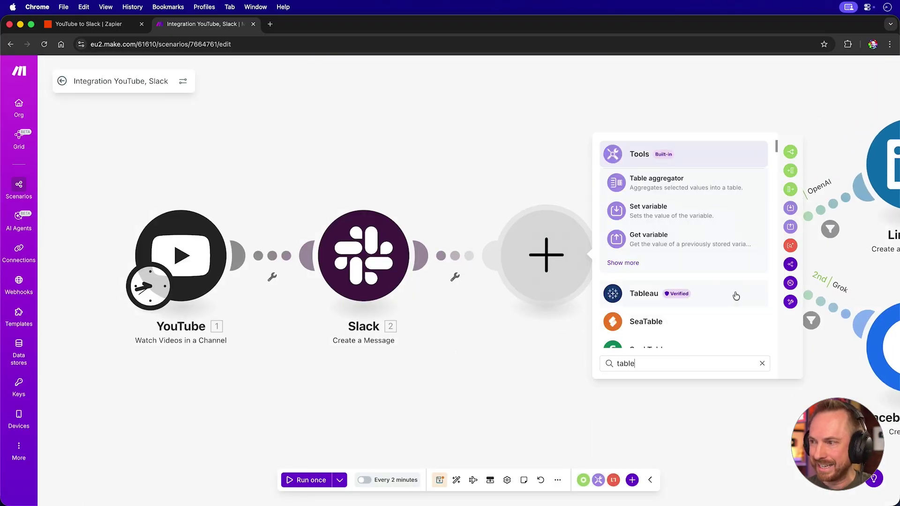
pyautogui.scroll(-1, 727, 296)
pyautogui.scroll(-3, 727, 296)
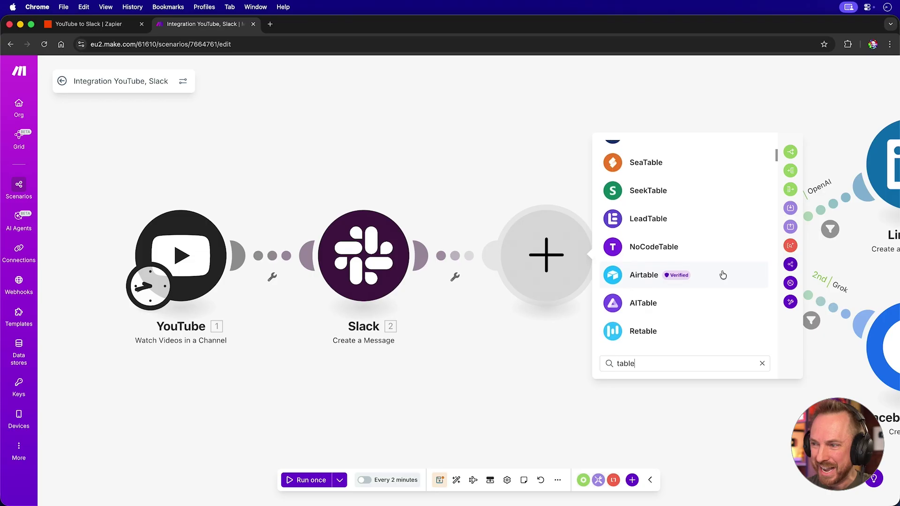
pyautogui.scroll(-4, 726, 289)
pyautogui.scroll(-8, 723, 275)
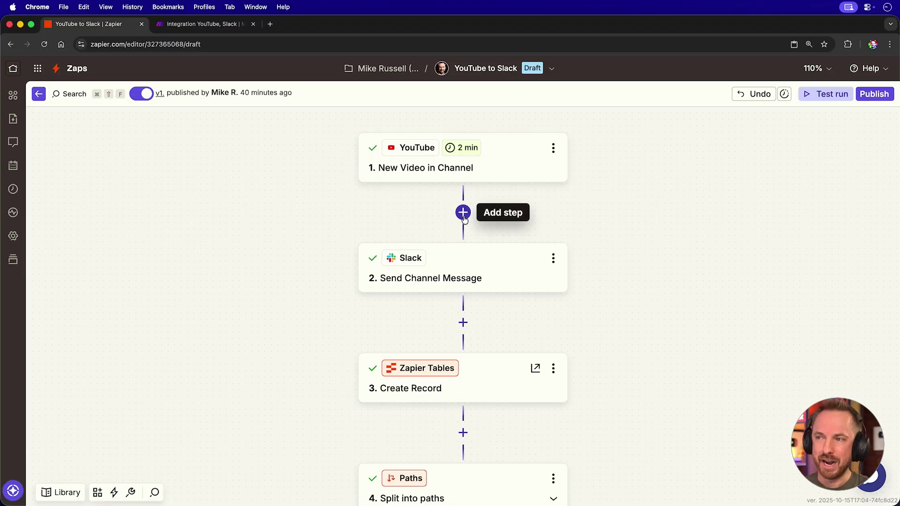
# - Insert an AI by Zapier prompt step after the YouTube trigger and browse its models, including Gemini
pyautogui.click(463, 213)
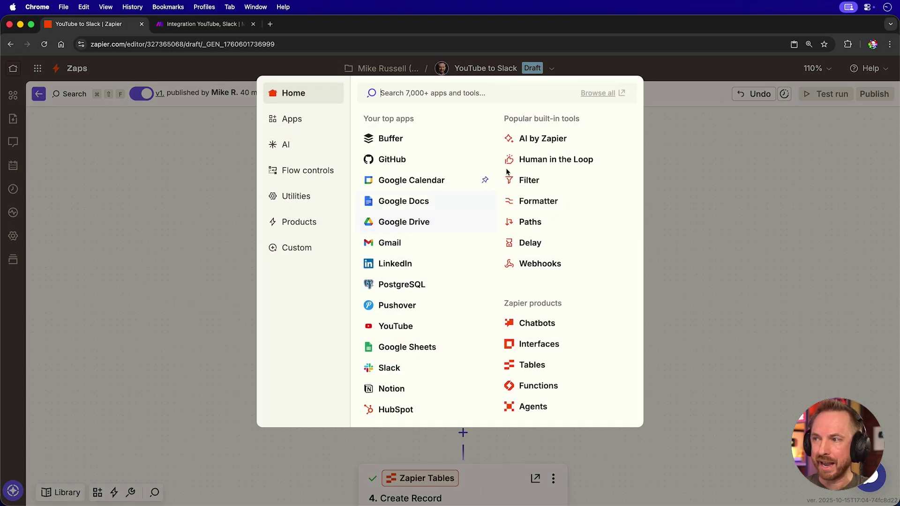
pyautogui.click(559, 140)
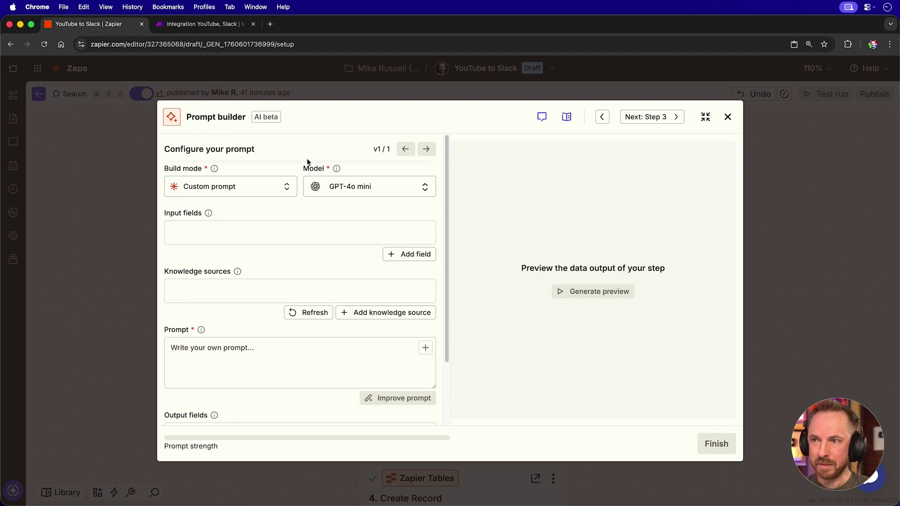
pyautogui.click(350, 187)
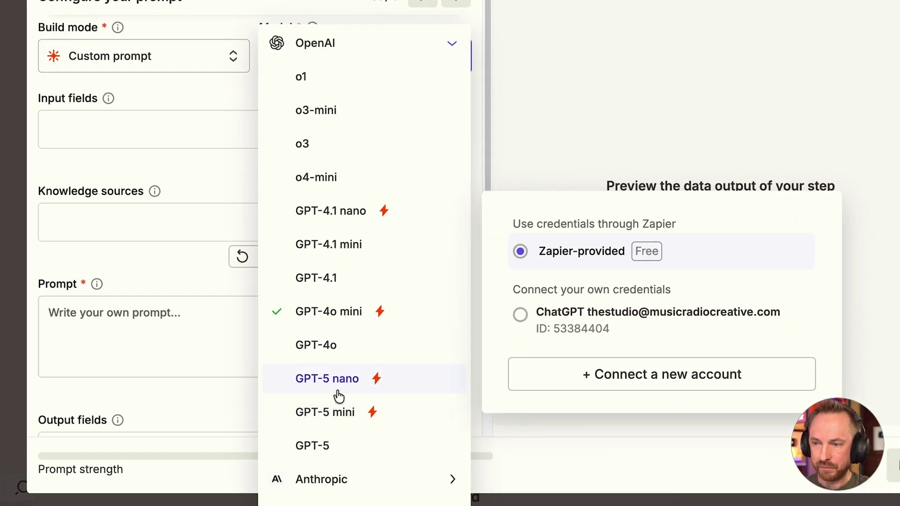
pyautogui.moveTo(382, 386)
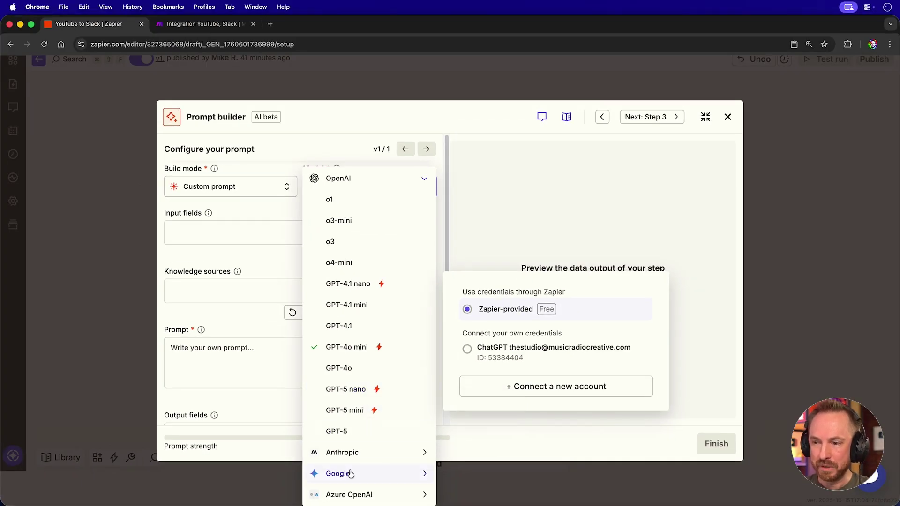
pyautogui.click(350, 474)
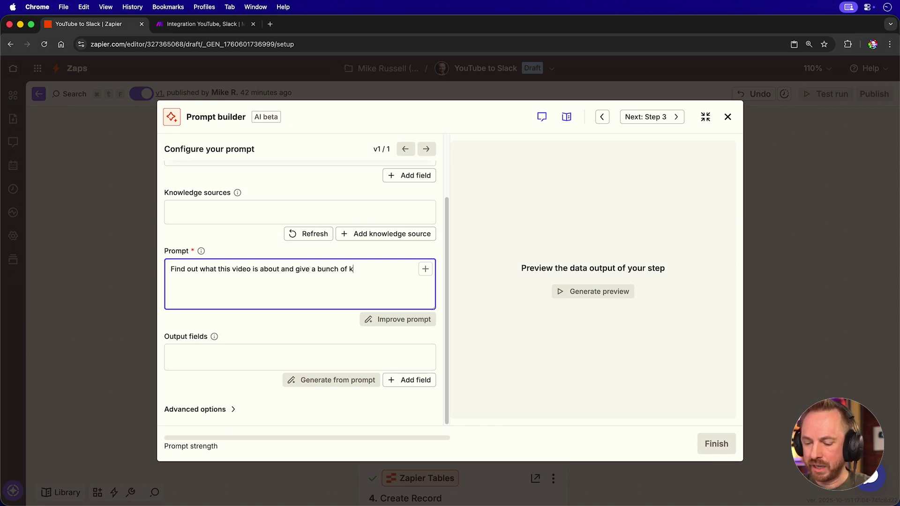
# - Finish and improve the prompt, then insert the YouTube Description and Title into it
pyautogui.write('s')
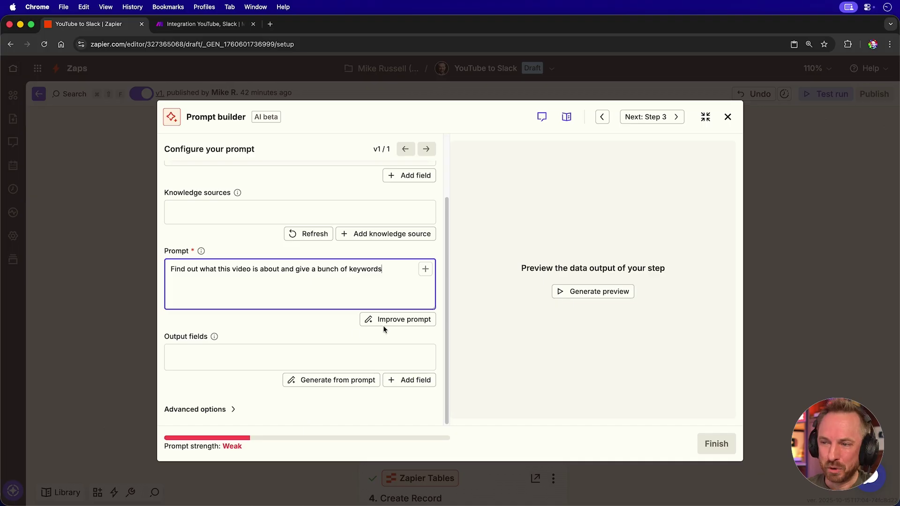
pyautogui.click(385, 323)
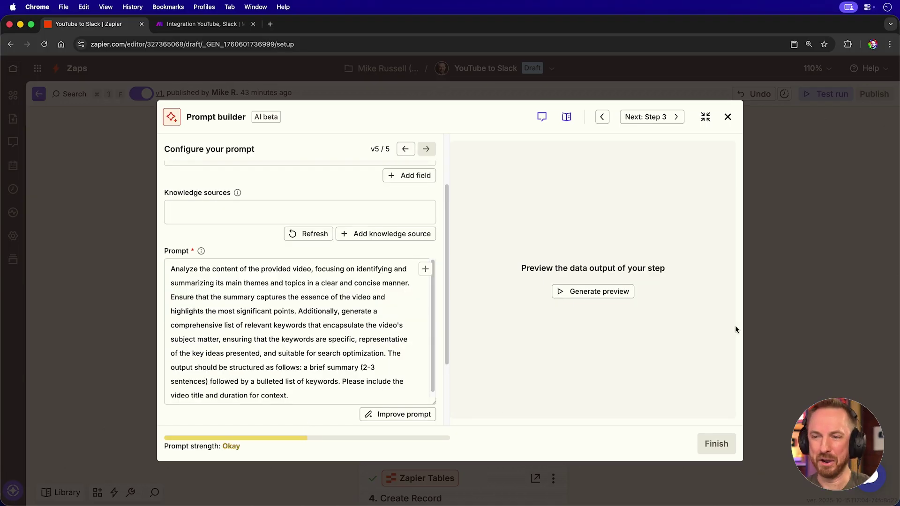
pyautogui.click(310, 392)
pyautogui.click(310, 392)
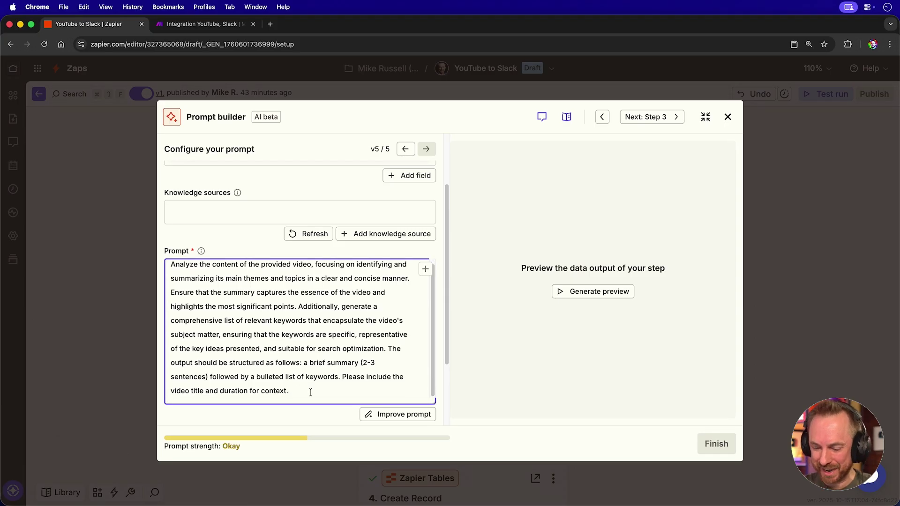
pyautogui.write('/')
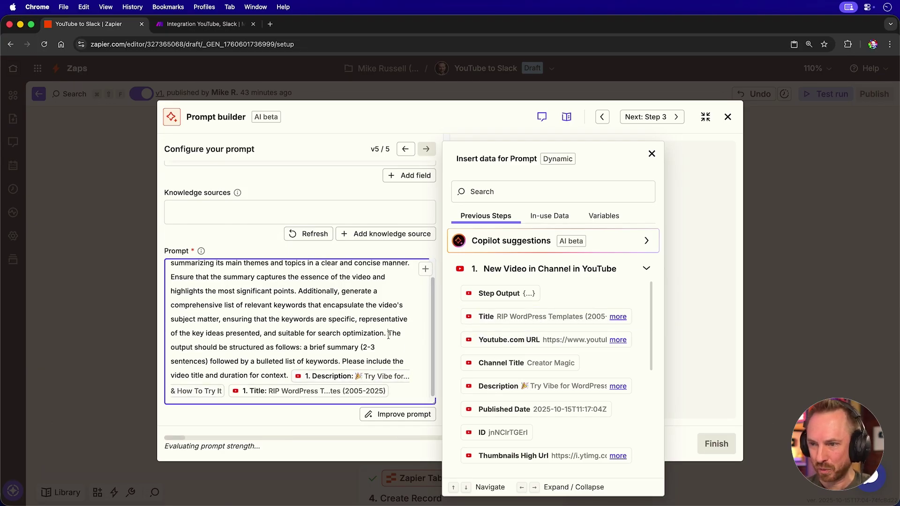
pyautogui.click(246, 238)
# - Generate output fields from the prompt and review the generated preview
pyautogui.scroll(-3, 253, 281)
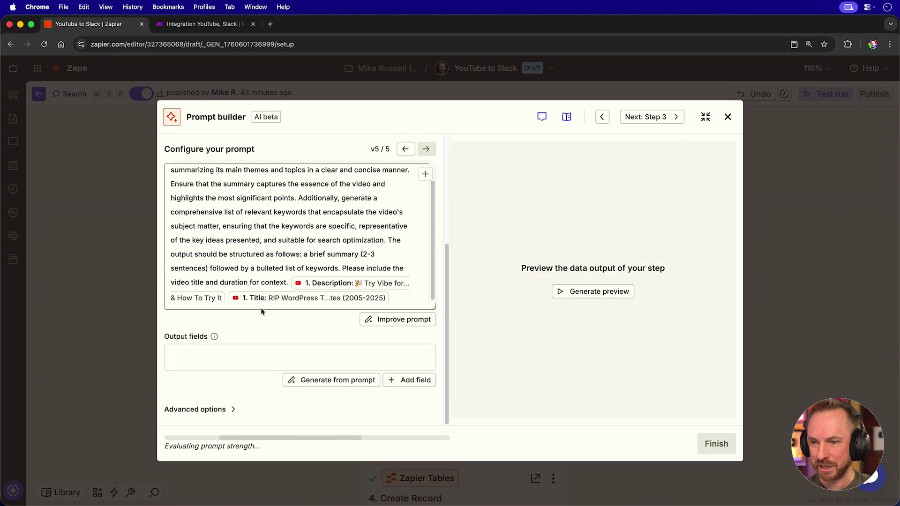
pyautogui.click(254, 357)
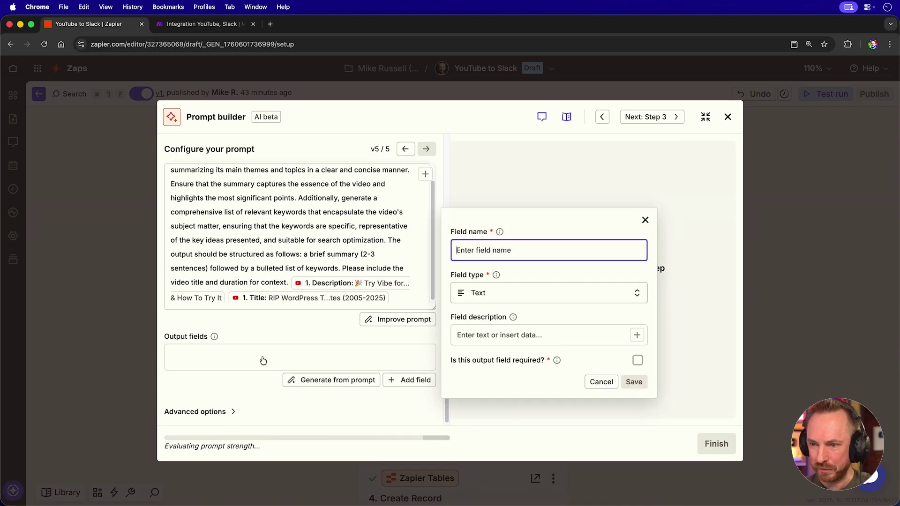
pyautogui.click(307, 381)
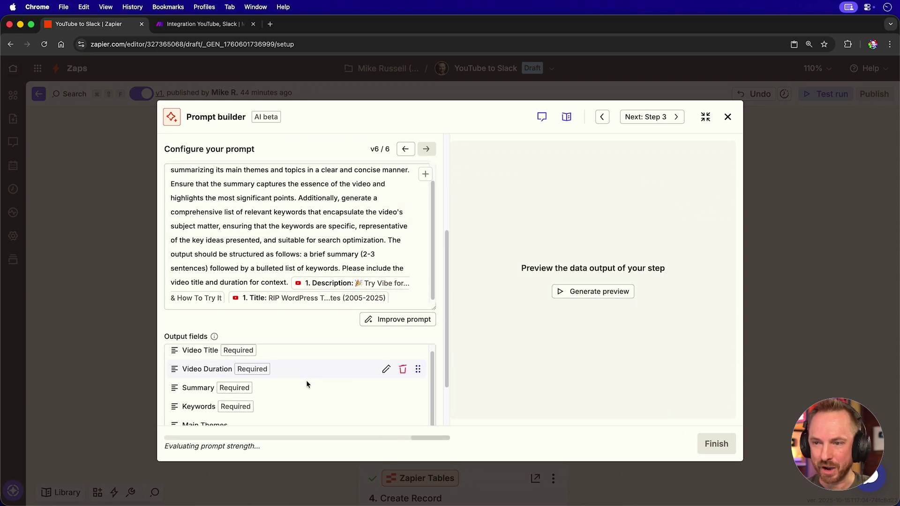
pyautogui.scroll(-4, 275, 384)
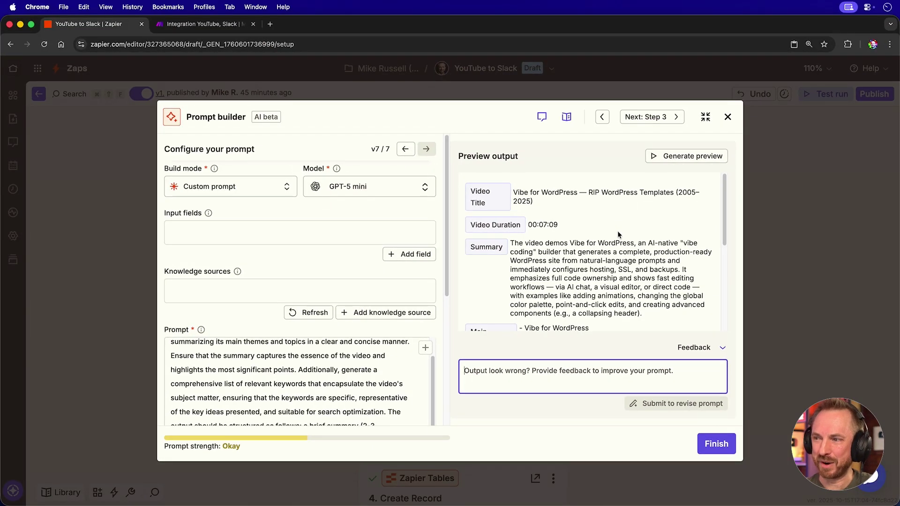
pyautogui.scroll(-3, 617, 231)
pyautogui.scroll(-2, 623, 256)
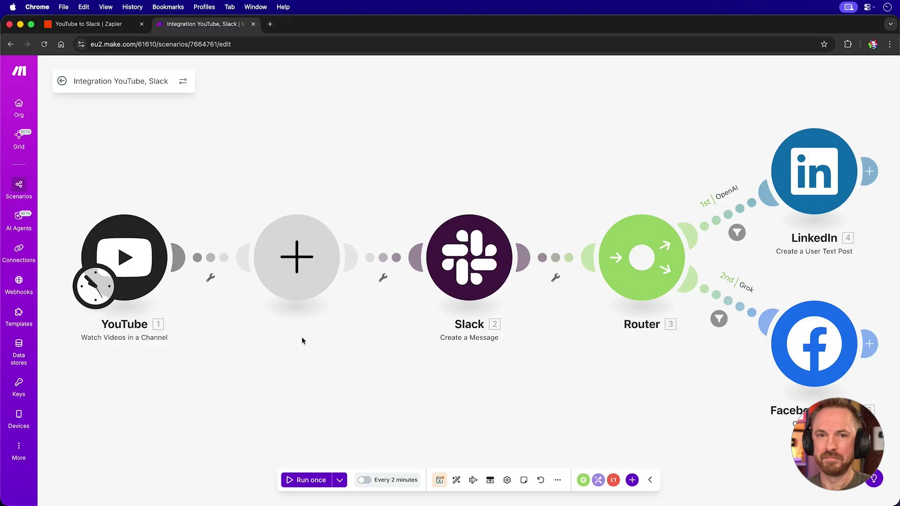
# - Add and save a Make AI Toolkit Ask anything module using gpt-5-mini on the video's Title and Description
pyautogui.click(309, 252)
pyautogui.write('ai')
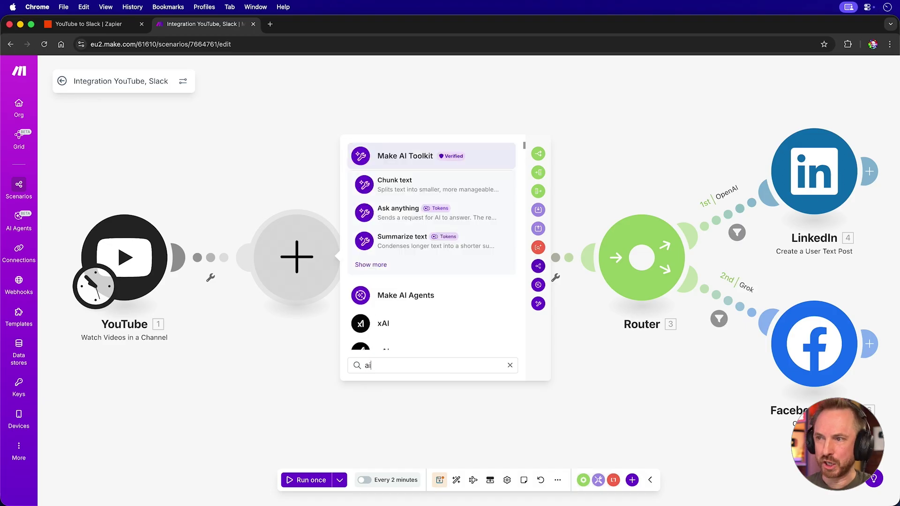
pyautogui.click(393, 217)
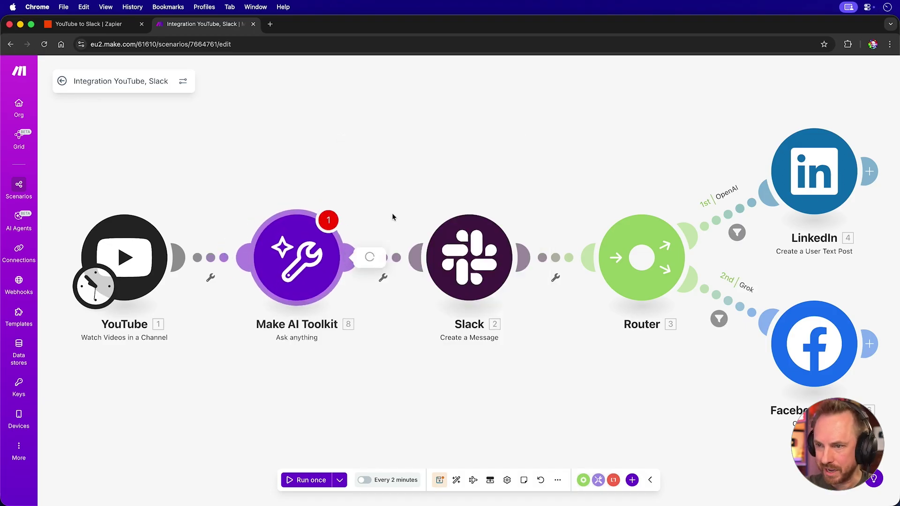
pyautogui.click(428, 262)
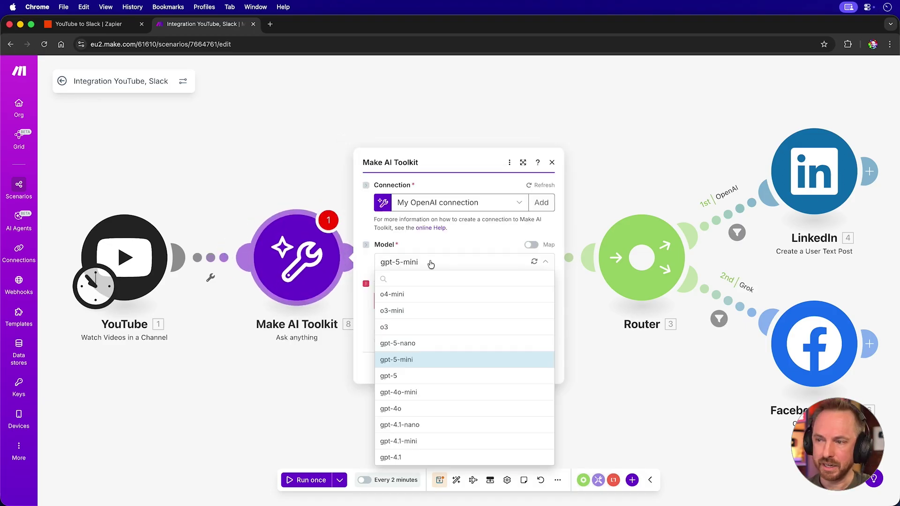
pyautogui.click(417, 360)
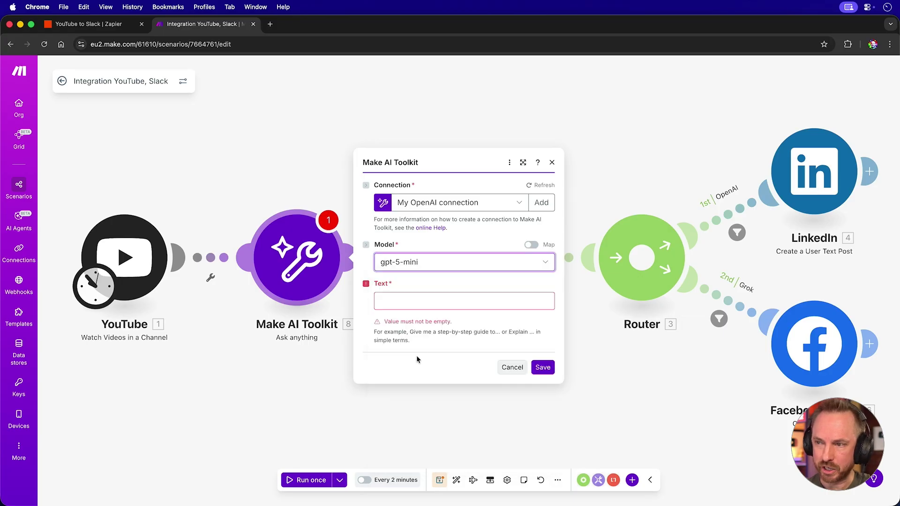
pyautogui.click(421, 301)
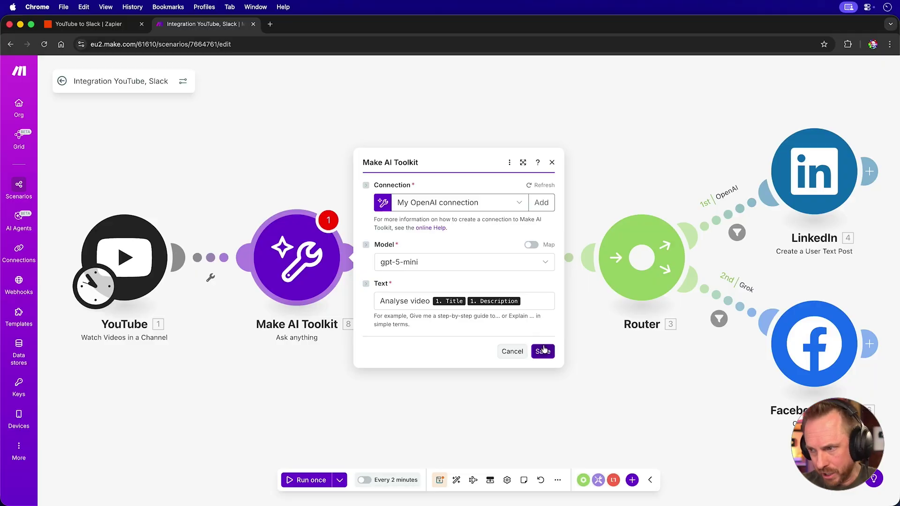
pyautogui.click(543, 350)
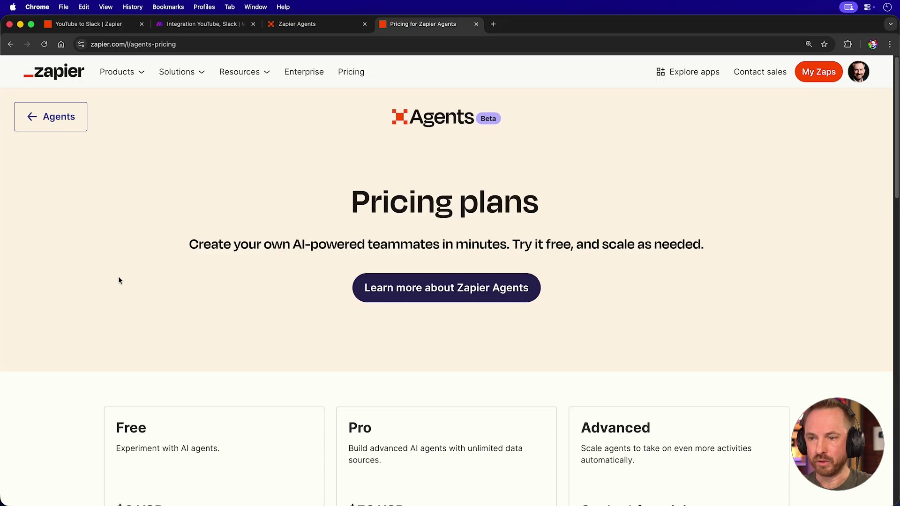
# - Scroll to the Zapier Agents plan cards and check the activities info for the Free and $50 Pro plans
pyautogui.scroll(-5, 119, 281)
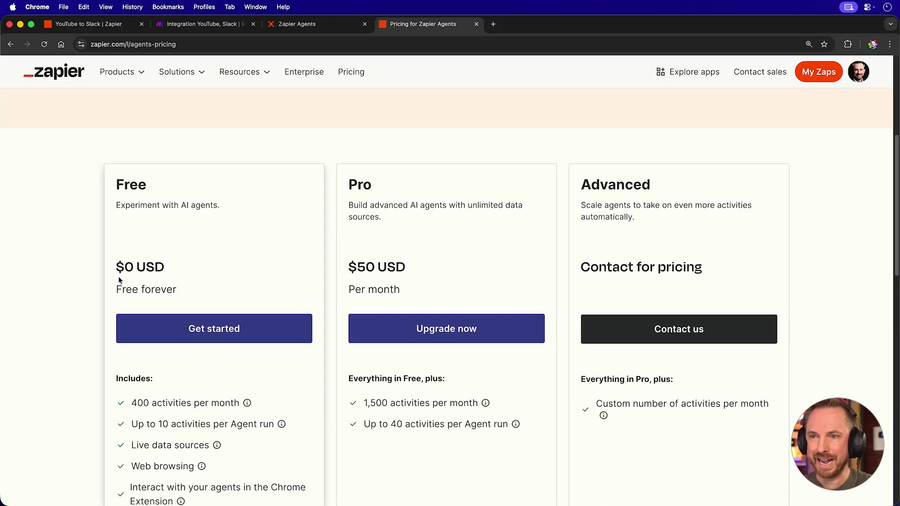
pyautogui.moveTo(135, 408)
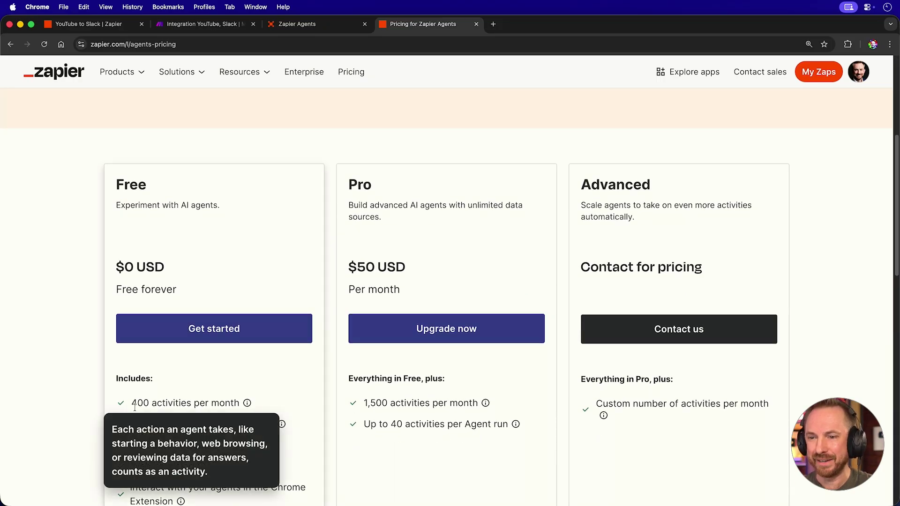